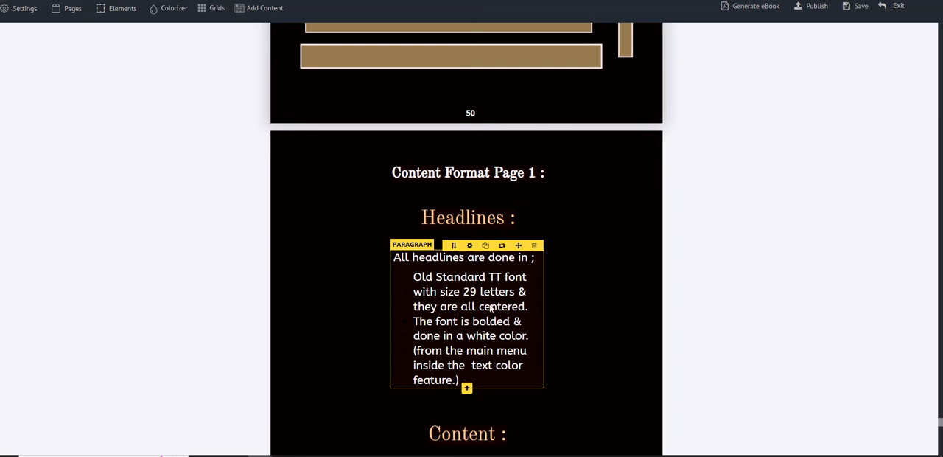
Step: Review the headline, content and gold block formatting guidelines on the two Content Format pages
scroll(540, 321, "down", 3)
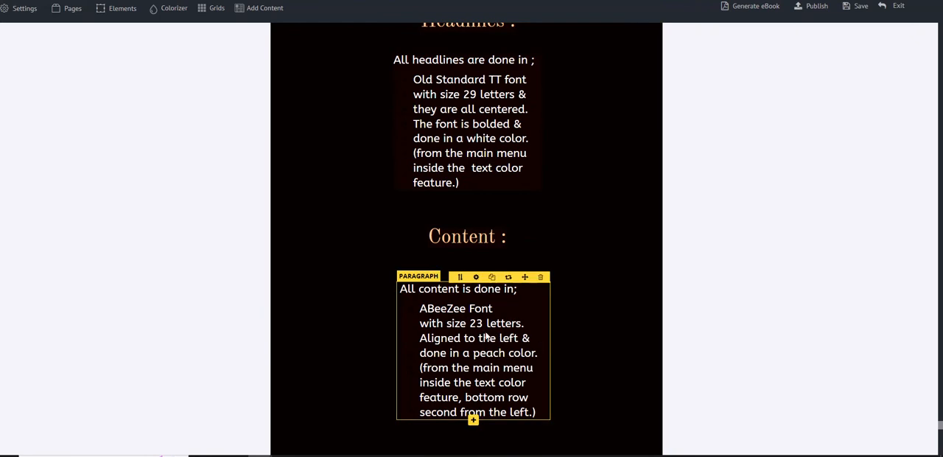
scroll(520, 318, "down", 2)
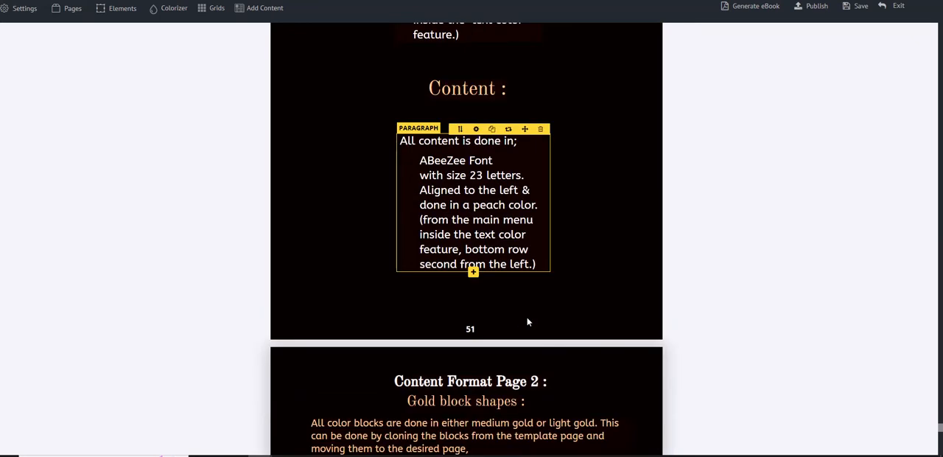
scroll(582, 328, "down", 2)
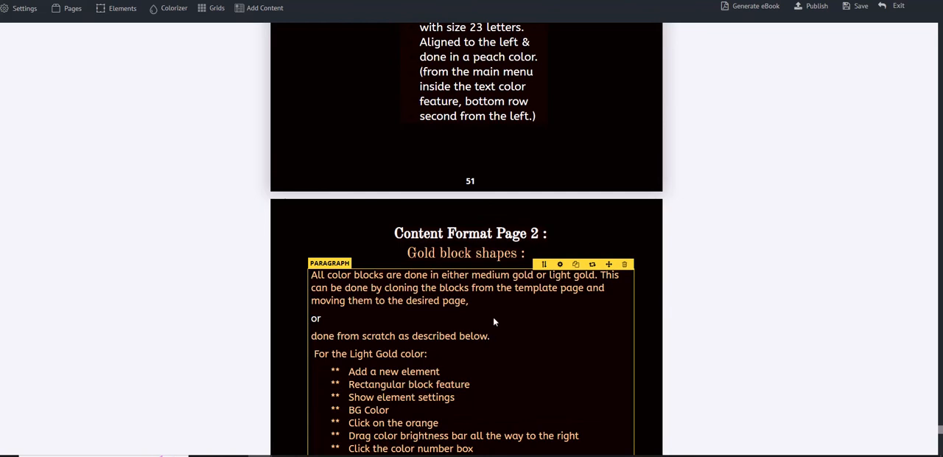
scroll(536, 334, "down", 3)
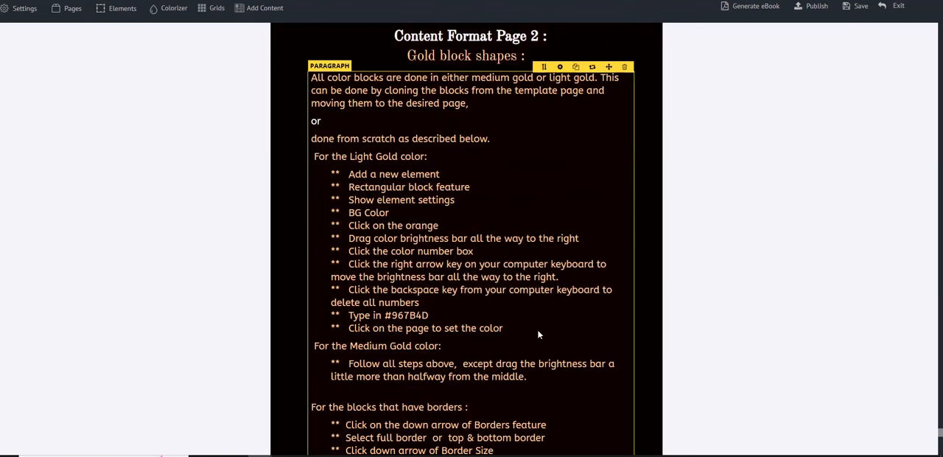
scroll(538, 334, "down", 6)
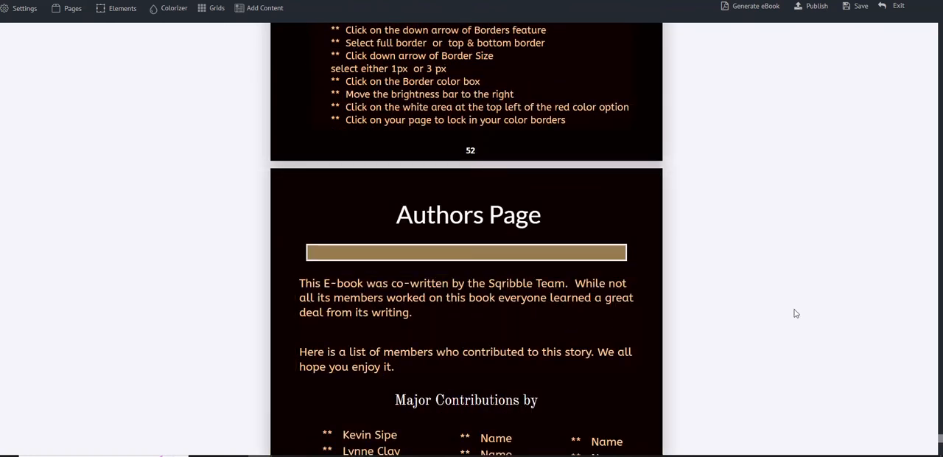
Step: Review the contributor lists on the Authors Page and the closing thank-you page
scroll(803, 311, "down", 1)
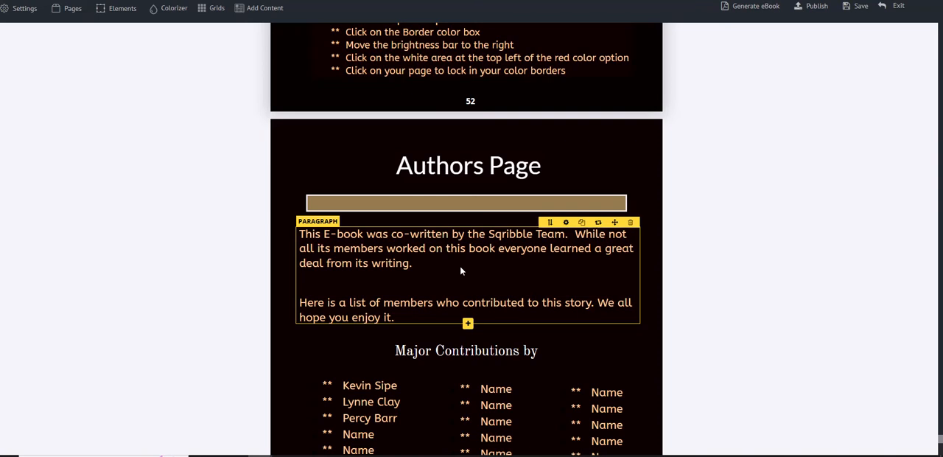
scroll(665, 305, "down", 2)
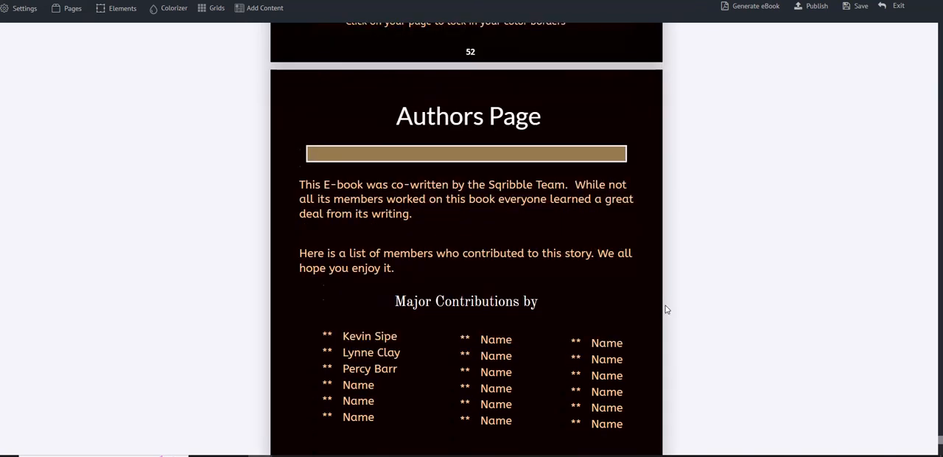
scroll(651, 309, "down", 9)
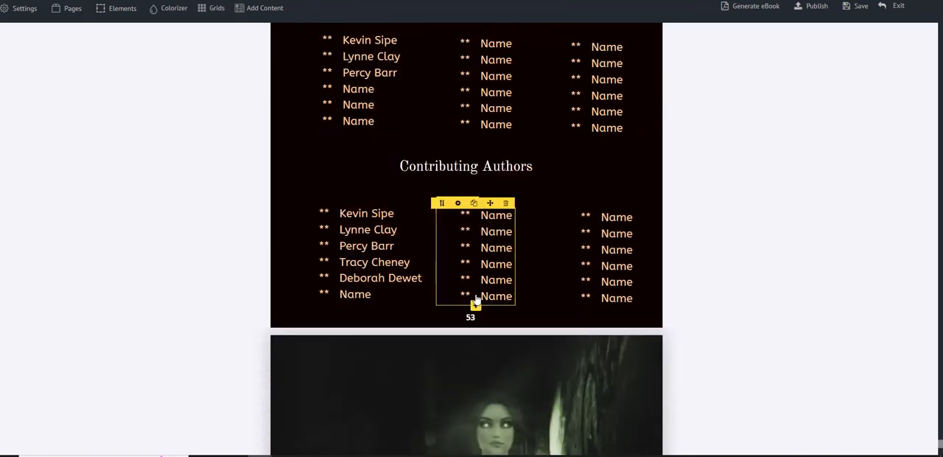
scroll(649, 317, "down", 1)
scroll(606, 312, "up", 1)
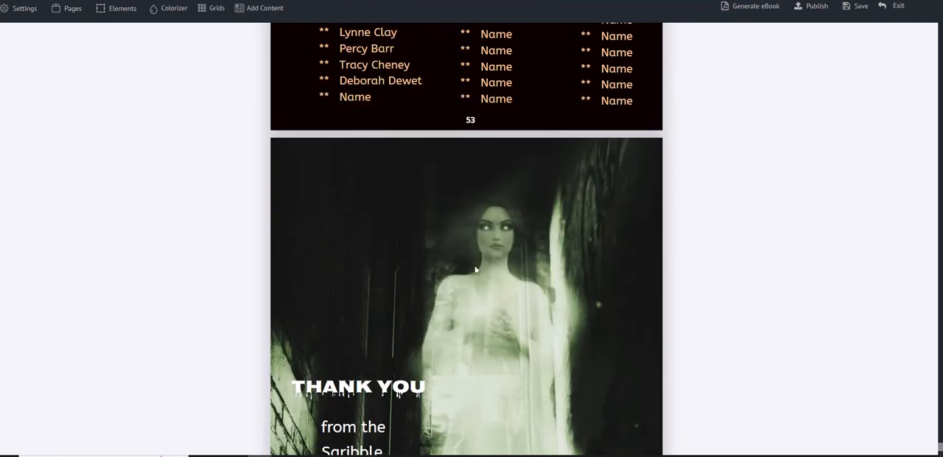
scroll(605, 343, "up", 2)
scroll(649, 355, "up", 1)
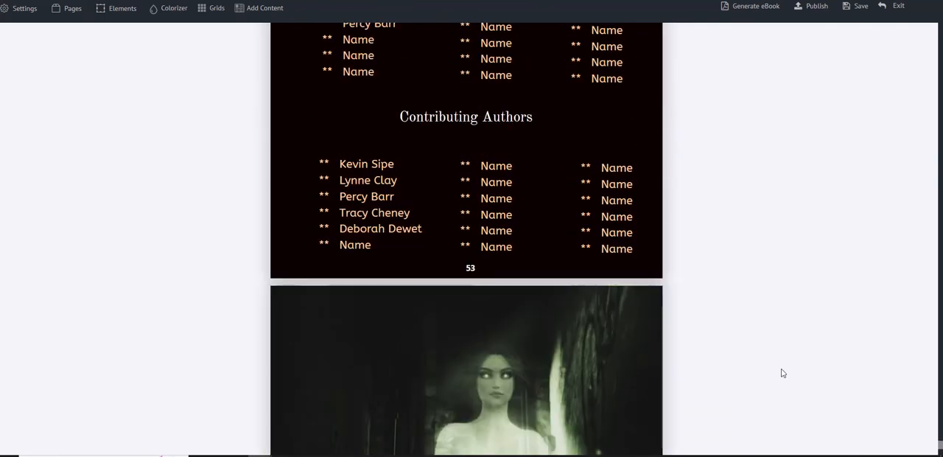
scroll(781, 369, "down", 3)
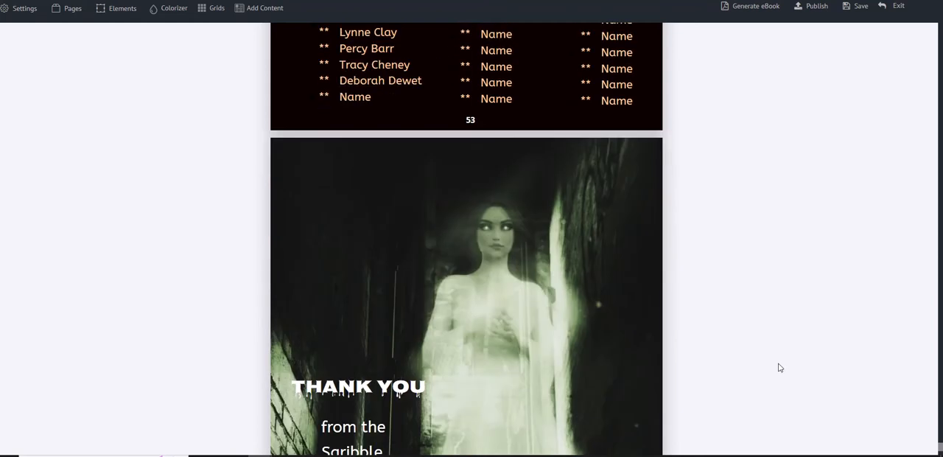
scroll(780, 361, "up", 20)
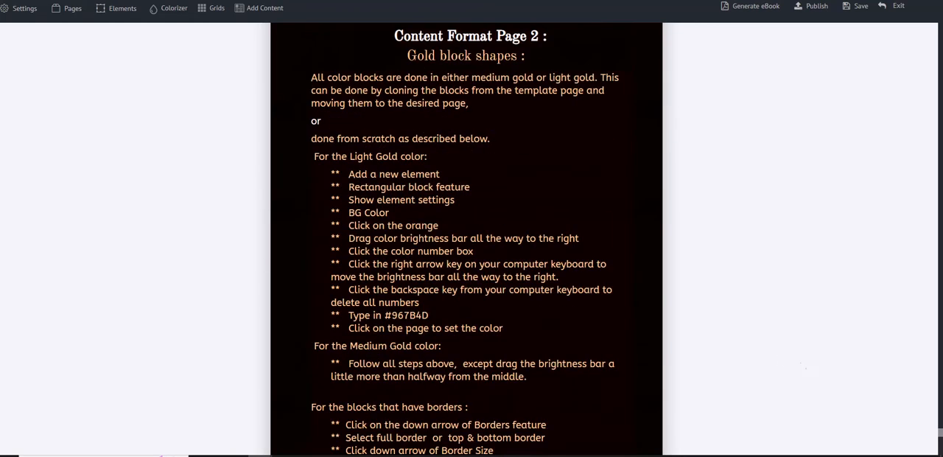
Step: Clone page 45, headed "This was going to be a much bigger job than the front yard for sure."
mouse_move(941, 438)
left_mouse_down()
mouse_move(920, 397)
mouse_move(931, 381)
mouse_move(912, 341)
mouse_move(823, 353)
mouse_move(880, 263)
mouse_move(877, 213)
mouse_move(929, 293)
mouse_move(941, 432)
mouse_move(939, 424)
left_mouse_up()
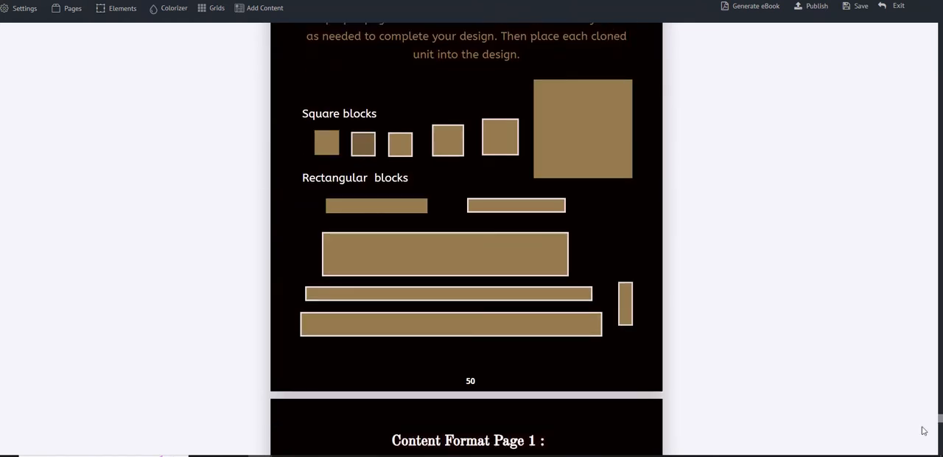
scroll(692, 297, "up", 5)
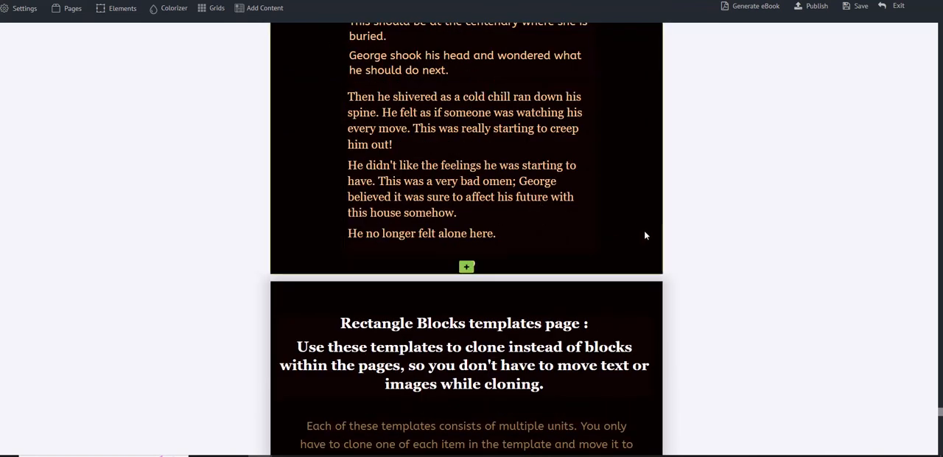
scroll(716, 257, "up", 1)
scroll(718, 259, "up", 2)
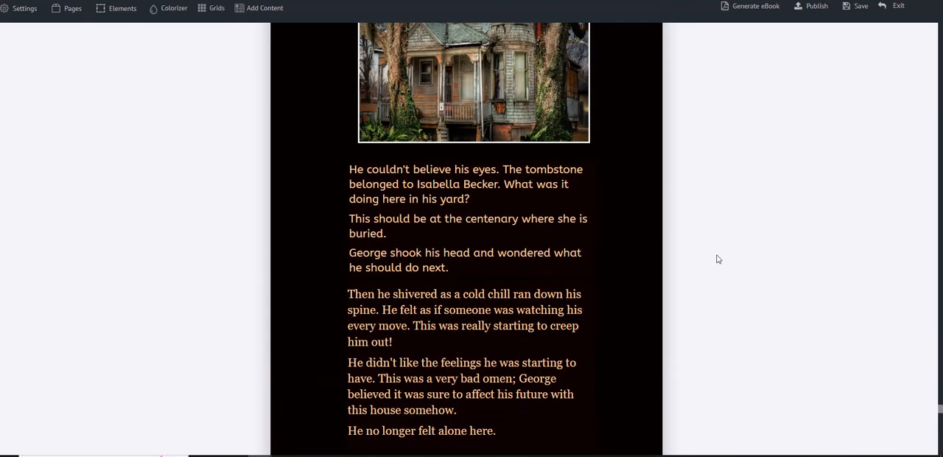
scroll(565, 256, "up", 1)
scroll(567, 252, "up", 8)
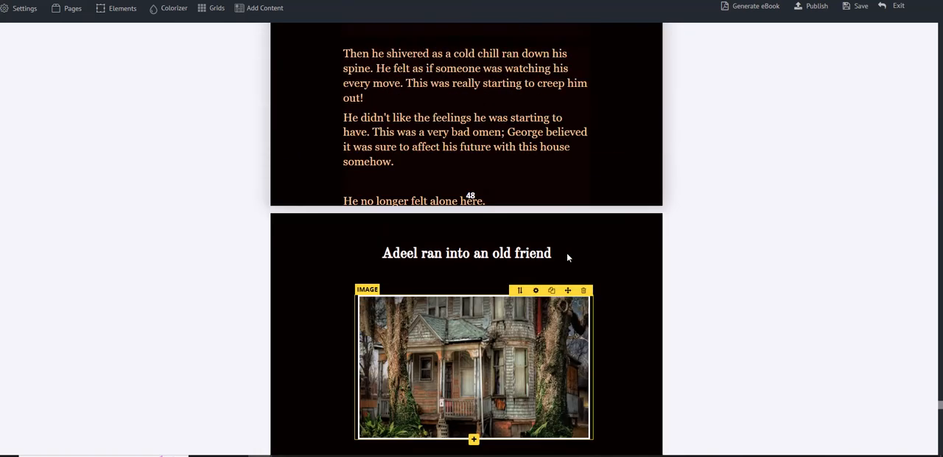
scroll(575, 255, "up", 8)
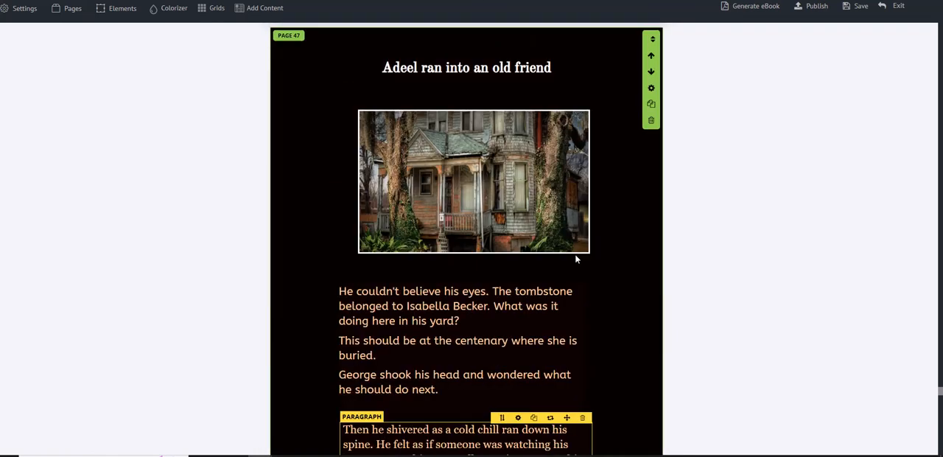
scroll(576, 254, "up", 3)
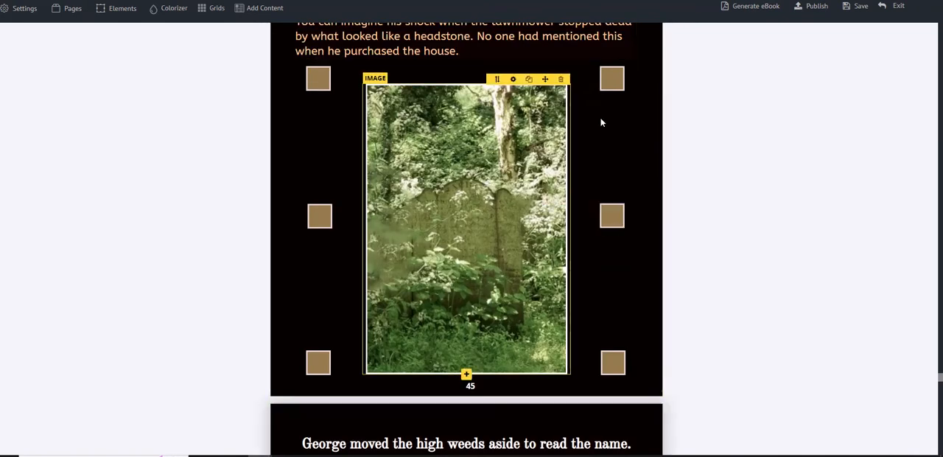
scroll(652, 127, "up", 2)
scroll(672, 119, "up", 4)
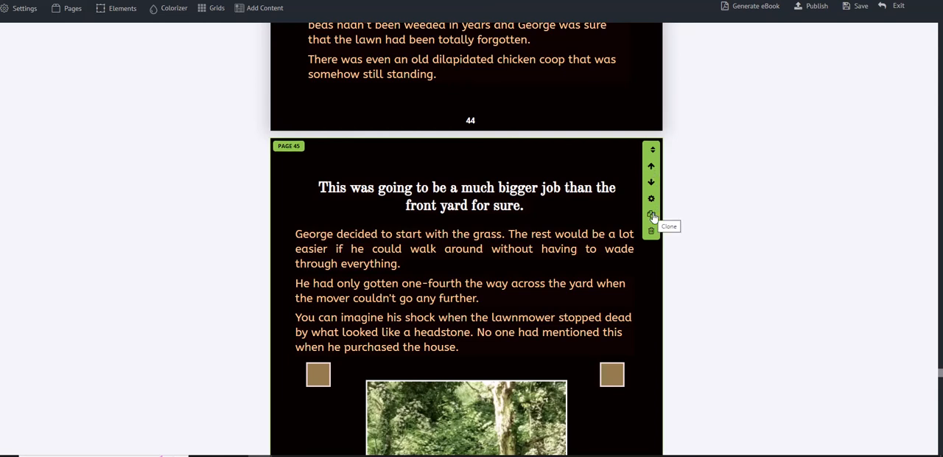
left_click(652, 215)
scroll(710, 233, "down", 8)
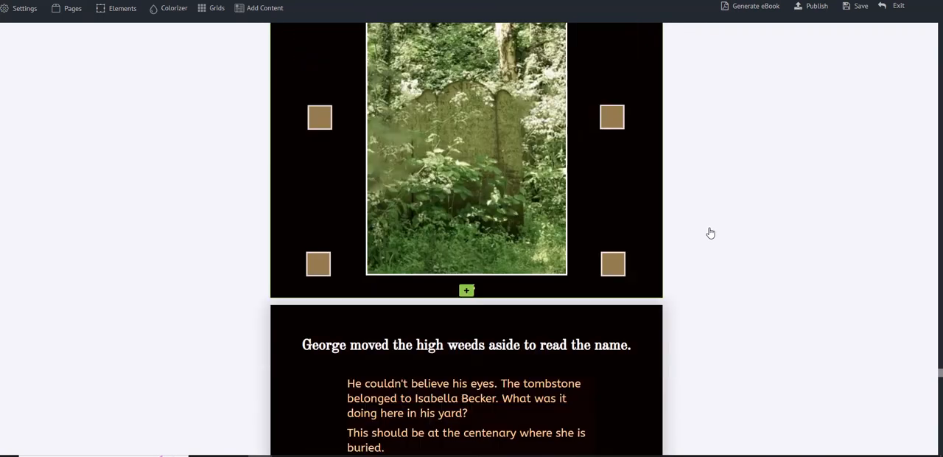
scroll(710, 233, "down", 8)
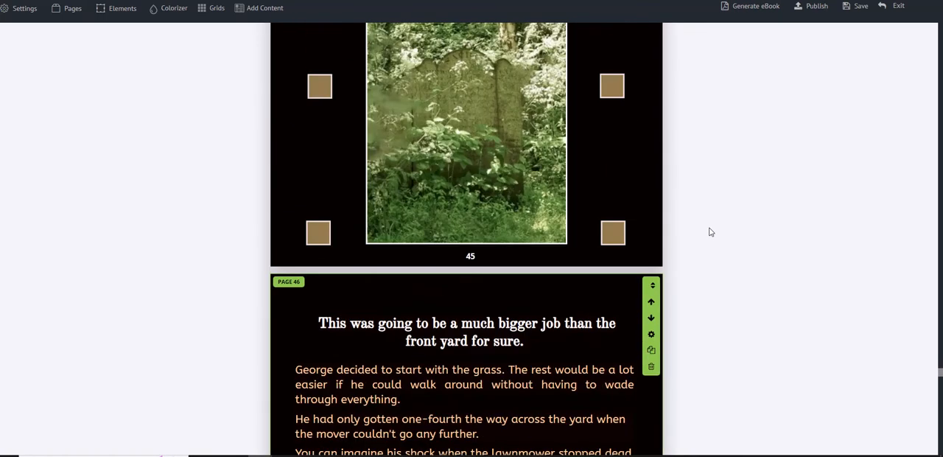
Step: Move the cloned page 46 down one position, below the page headed "George moved the high weeds aside to read the name."
scroll(710, 233, "down", 5)
scroll(710, 232, "up", 5)
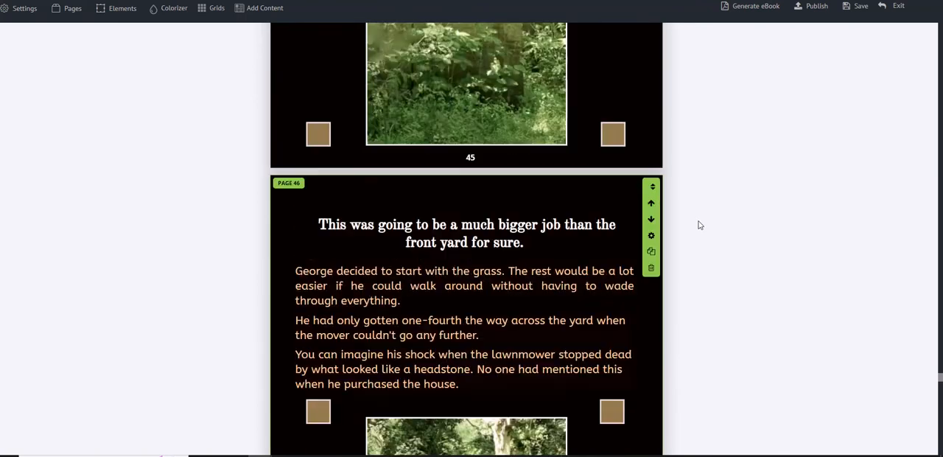
scroll(700, 225, "down", 4)
scroll(698, 222, "down", 5)
scroll(698, 224, "up", 5)
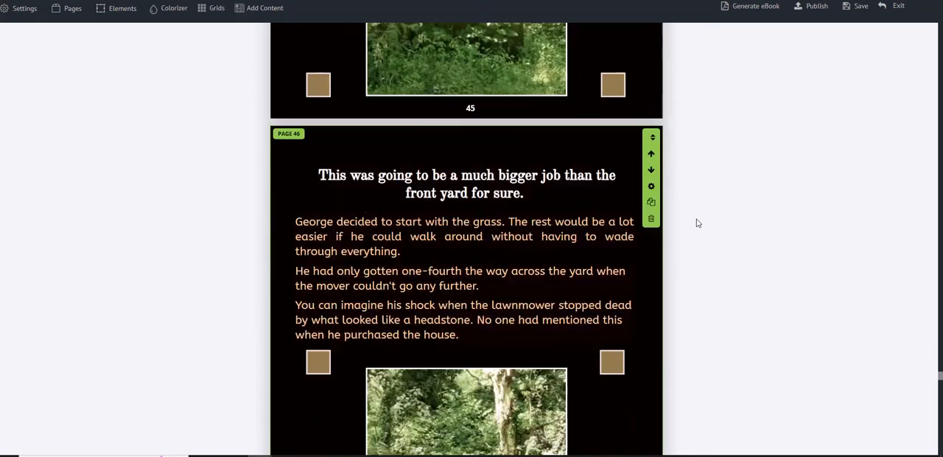
scroll(698, 223, "up", 2)
scroll(700, 224, "down", 5)
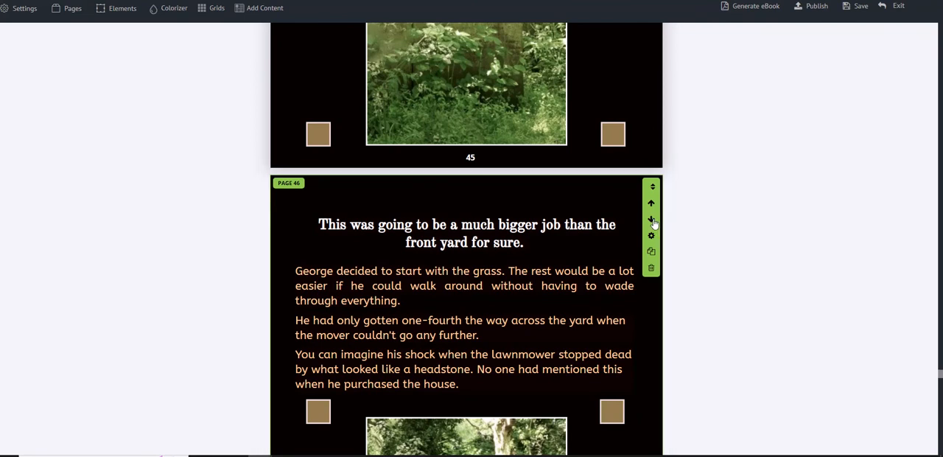
scroll(667, 214, "down", 2)
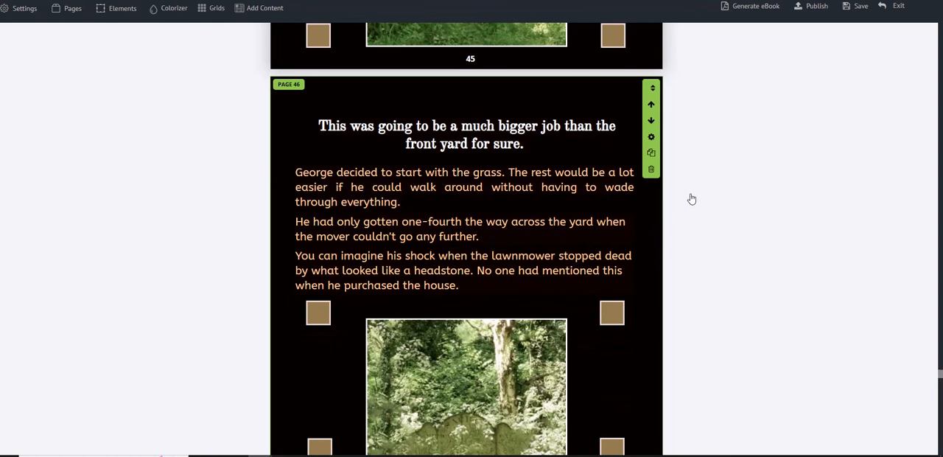
scroll(689, 197, "up", 3)
left_click(652, 268)
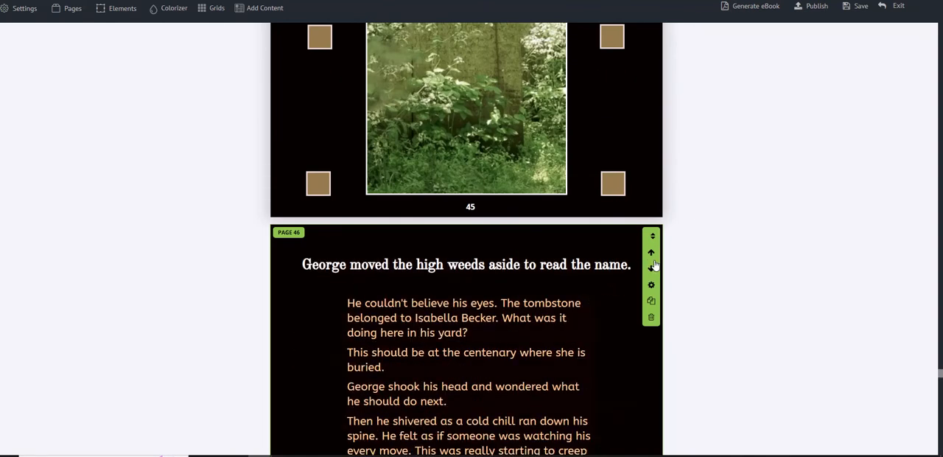
scroll(655, 262, "down", 8)
scroll(652, 258, "down", 8)
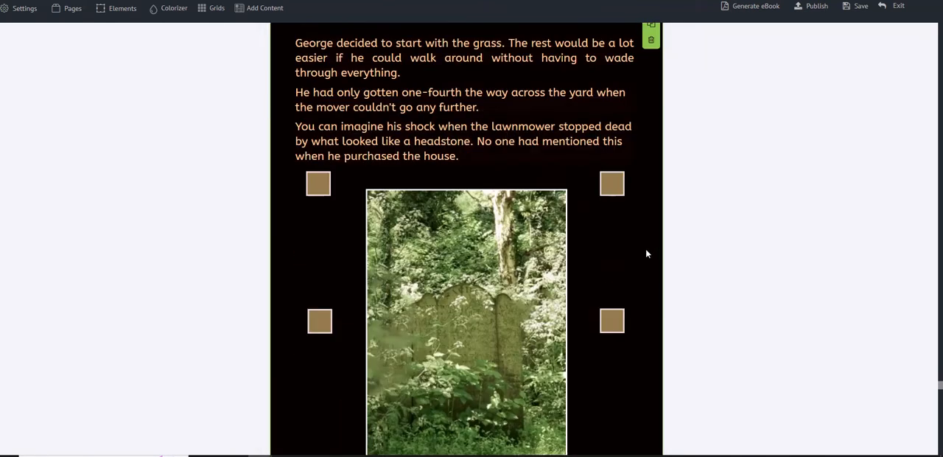
scroll(647, 253, "down", 3)
scroll(646, 253, "down", 10)
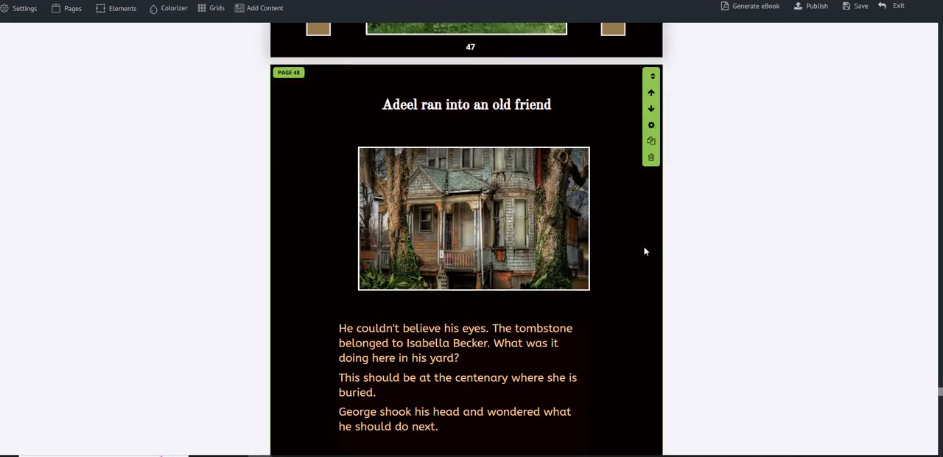
Step: Move the cloned page 47 down one position, below the first page headed "Adeel ran into an old friend"
scroll(644, 250, "up", 10)
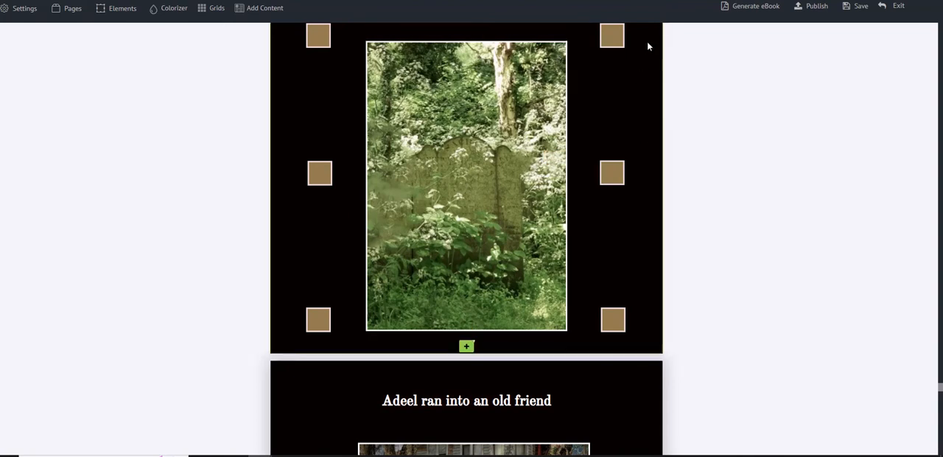
scroll(669, 133, "up", 5)
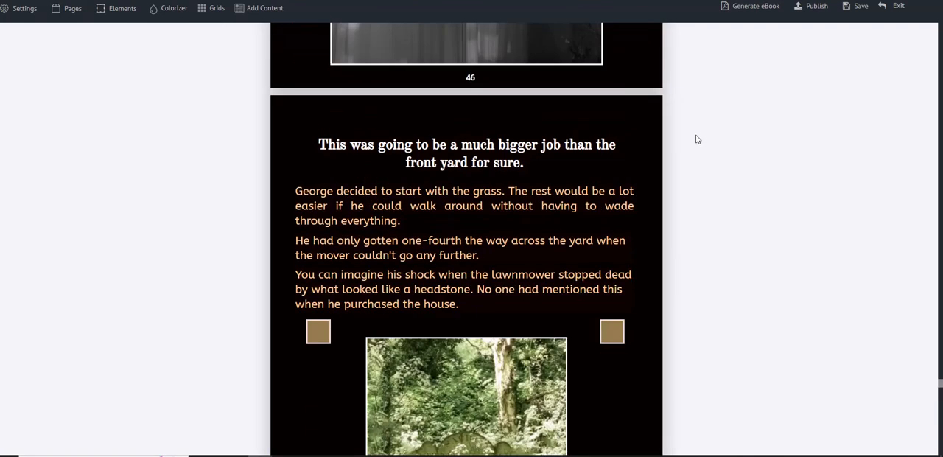
mouse_move(659, 147)
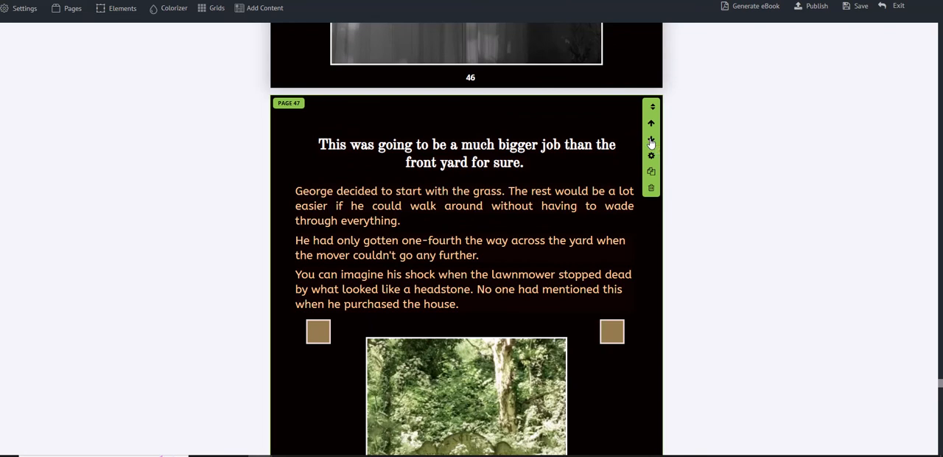
left_click(651, 141)
scroll(651, 142, "down", 10)
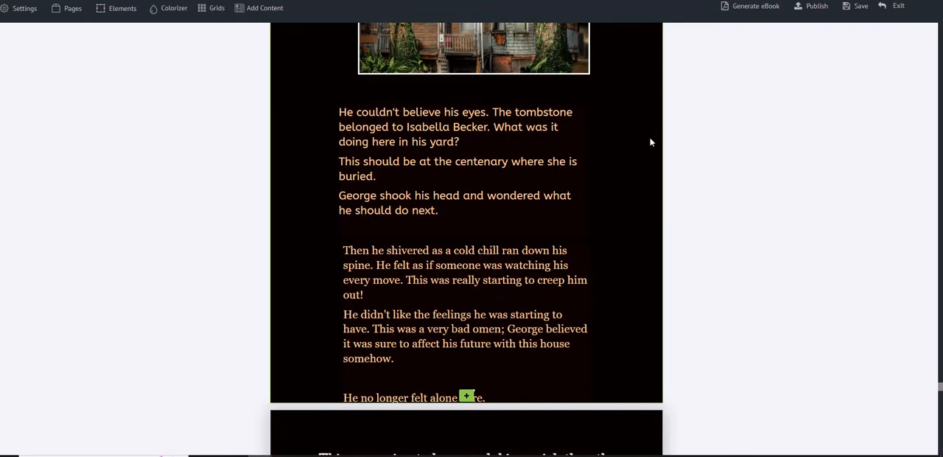
scroll(677, 98, "up", 3)
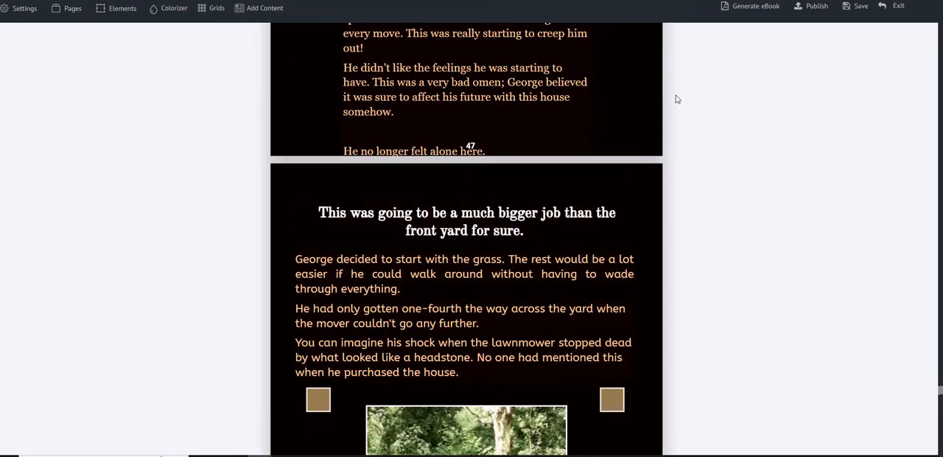
Step: Move the cloned page 48 down one more position, past the next page with the old house picture
mouse_move(653, 210)
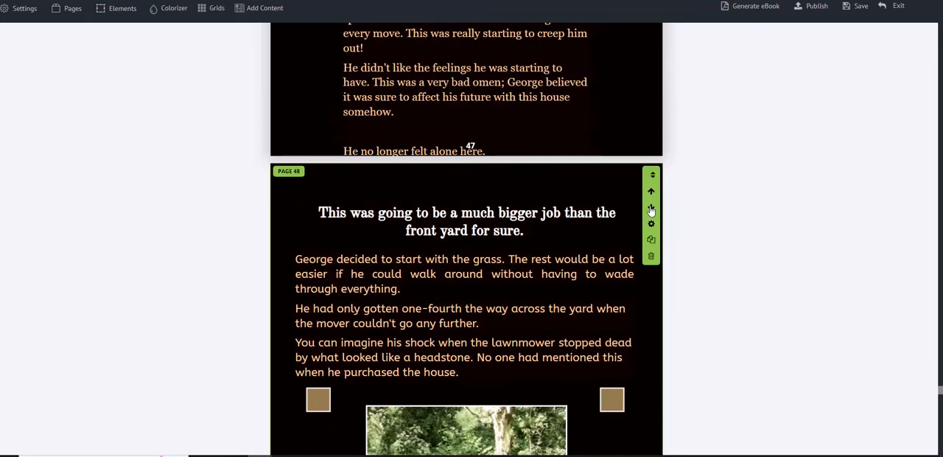
left_click(651, 209)
scroll(663, 218, "down", 19)
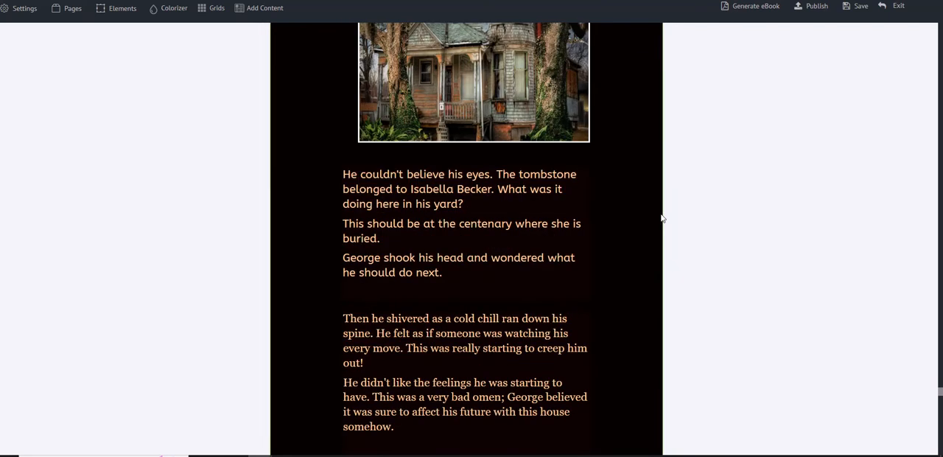
Step: Move the cloned page 49 down one more position, below the next "Adeel ran into an old friend" page
scroll(660, 216, "down", 3)
scroll(659, 213, "up", 7)
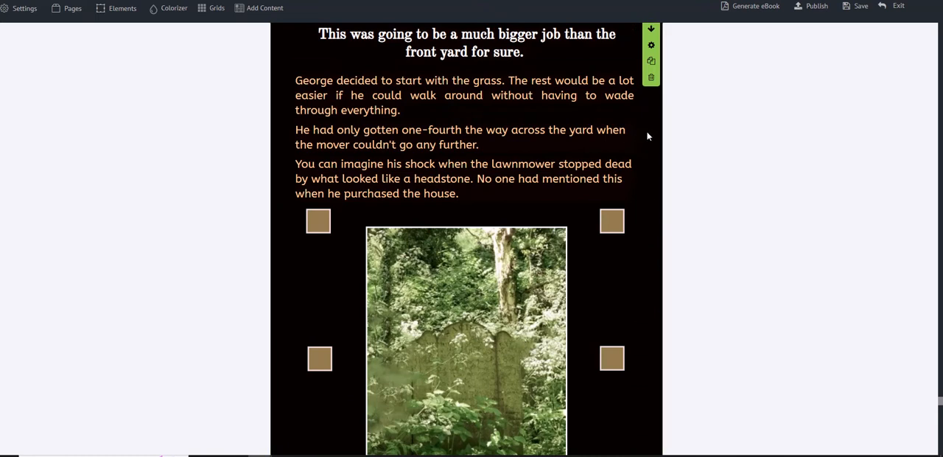
scroll(649, 133, "up", 2)
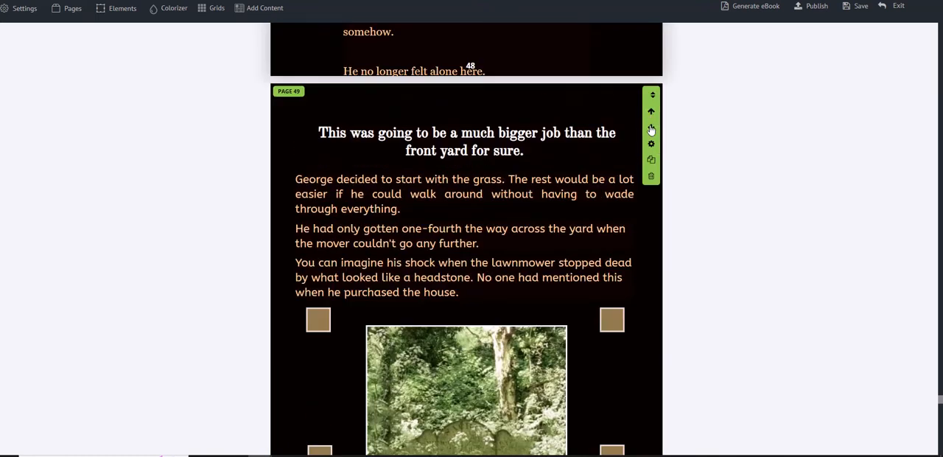
left_click(651, 129)
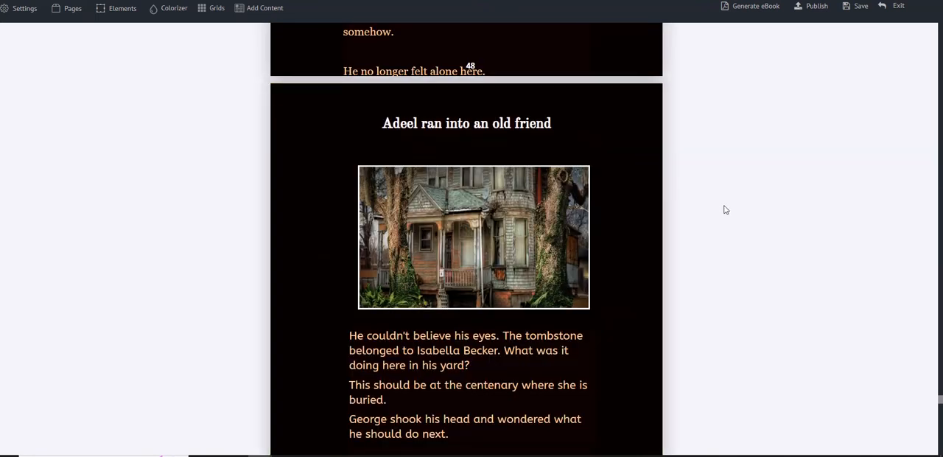
Step: Check the cloned page's position between page 49 and the Rectangle Blocks templates page
scroll(725, 210, "down", 5)
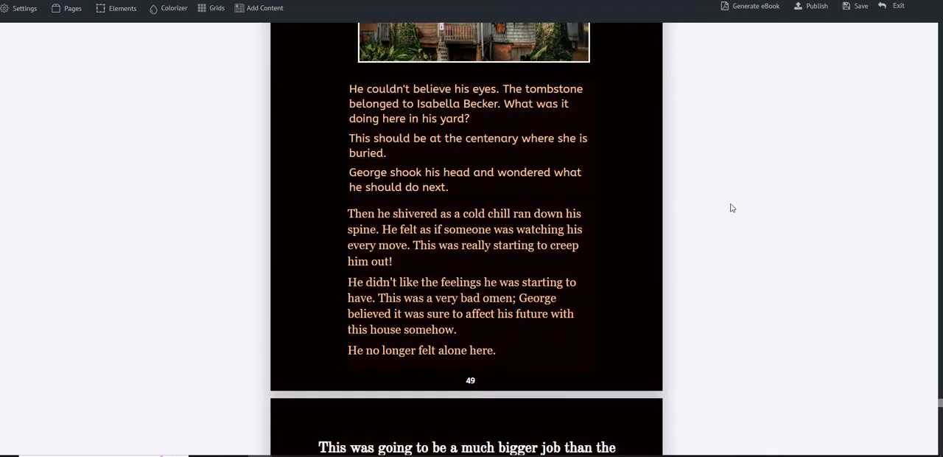
scroll(726, 203, "down", 5)
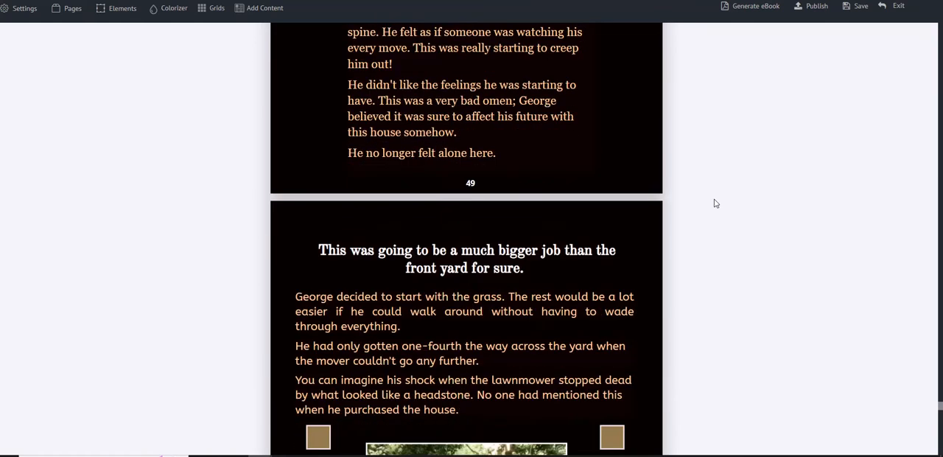
scroll(701, 185, "up", 8)
scroll(701, 185, "down", 11)
scroll(702, 191, "down", 7)
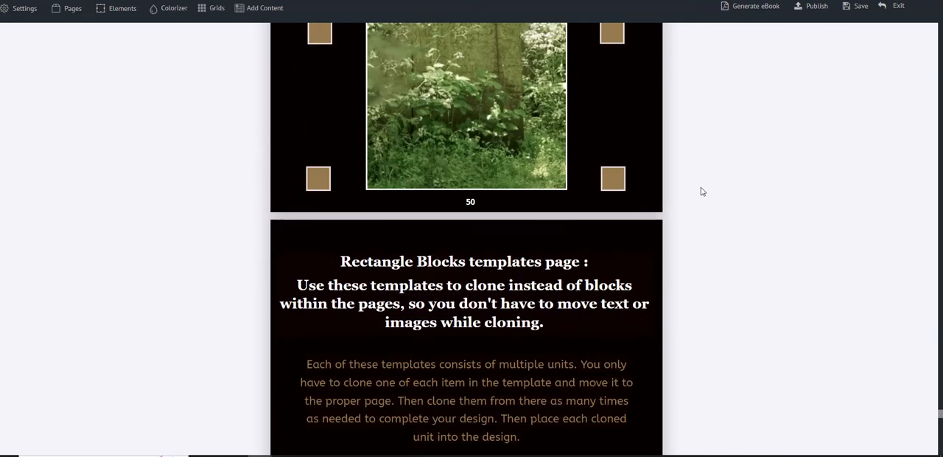
scroll(703, 192, "down", 4)
scroll(703, 192, "up", 5)
scroll(701, 193, "down", 1)
scroll(579, 385, "down", 4)
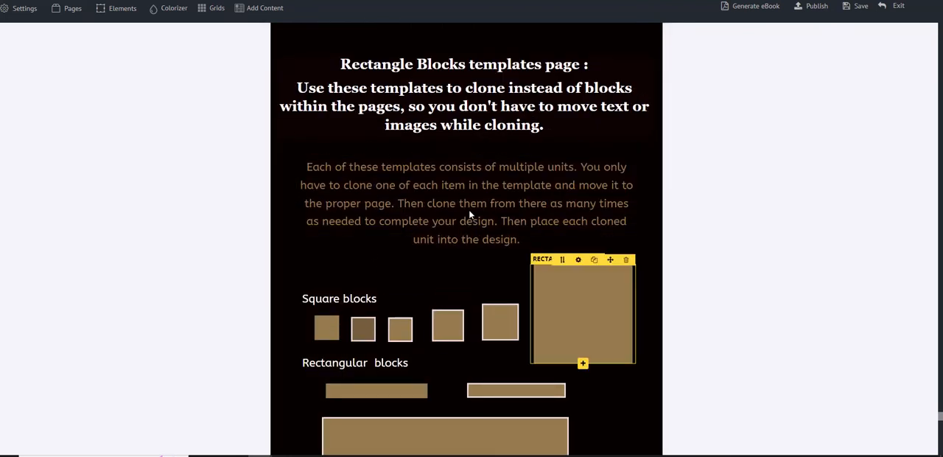
Step: Shift the headline and the body paragraph on cloned page 50 slightly upward, away from the picture
scroll(505, 189, "up", 8)
scroll(557, 197, "up", 1)
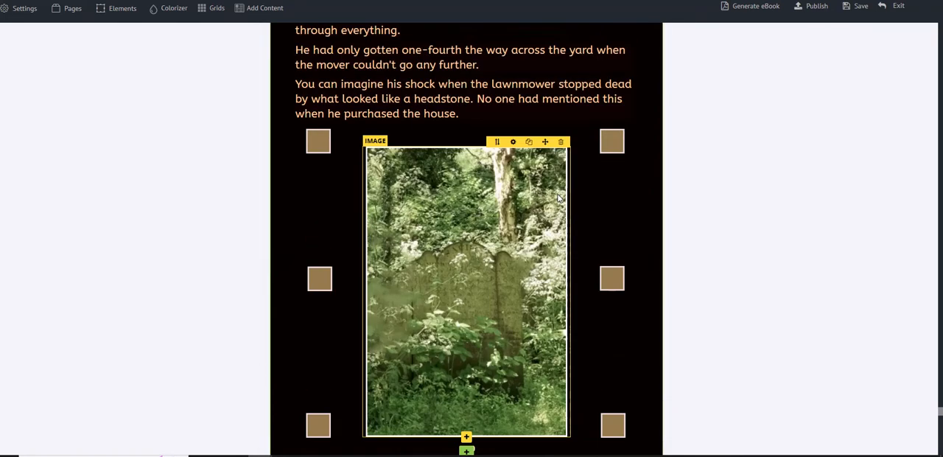
scroll(472, 169, "up", 3)
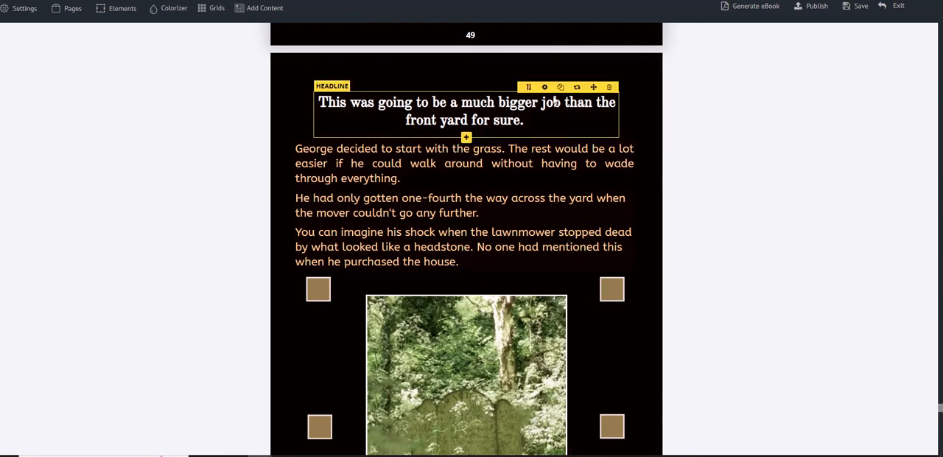
left_click_drag(594, 87, 590, 61)
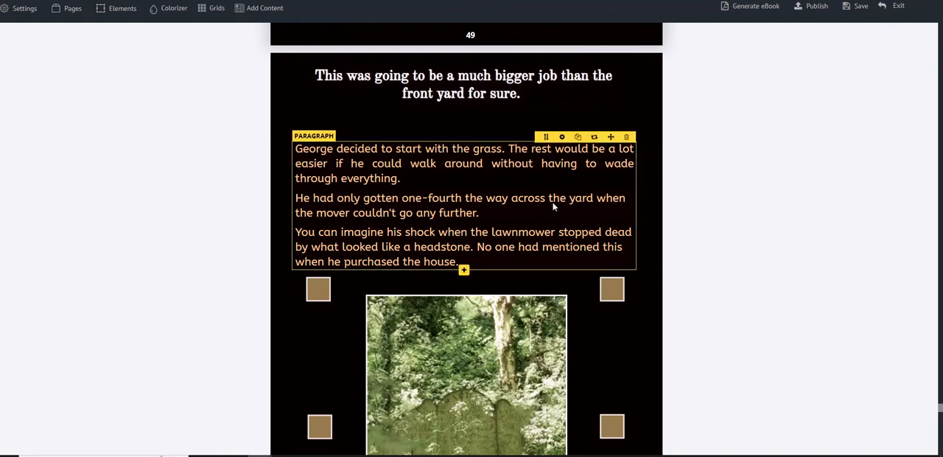
left_click_drag(611, 136, 610, 116)
Step: Open the image settings of page 50's gravestone picture and select its height value
scroll(622, 243, "down", 2)
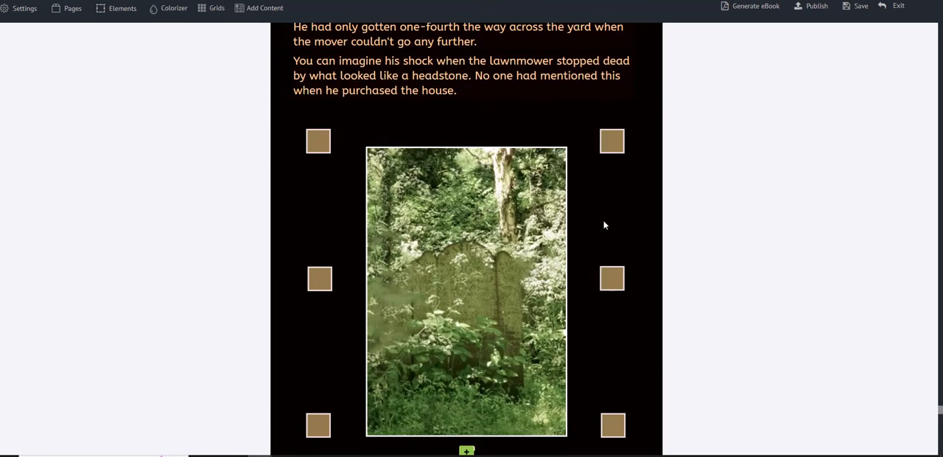
left_click(490, 193)
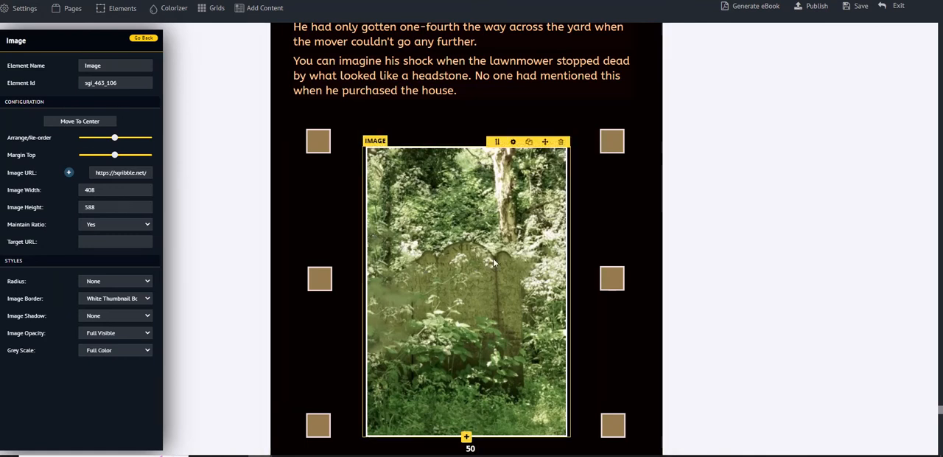
scroll(515, 140, "up", 3)
scroll(518, 142, "down", 3)
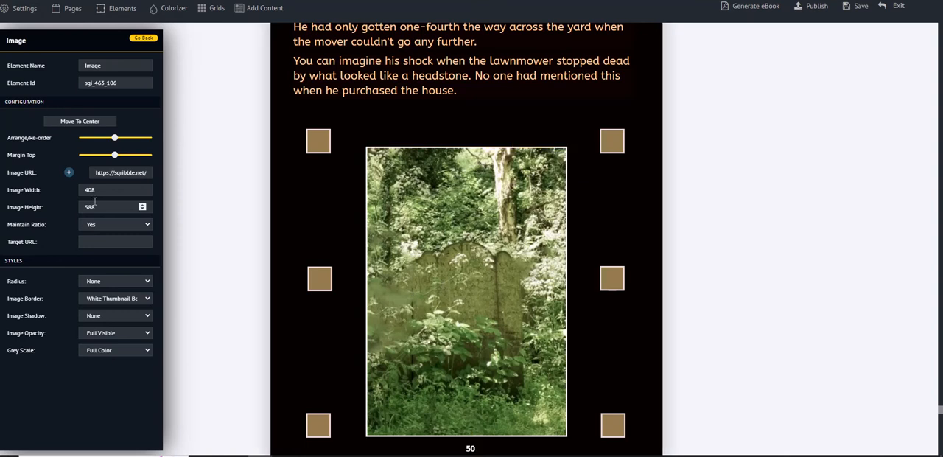
left_click_drag(86, 207, 103, 211)
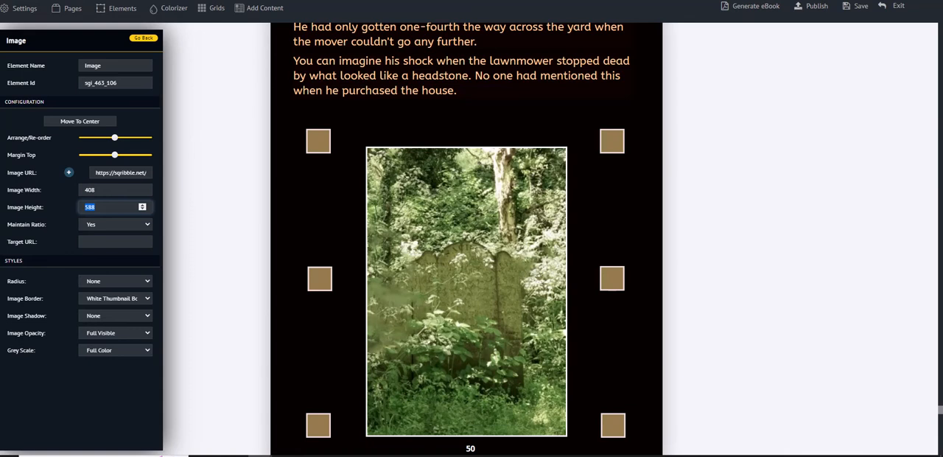
Step: Switch to the Pexels site in the browser and search its free photos for "horror"
left_click_drag(0, 170, 523, 29)
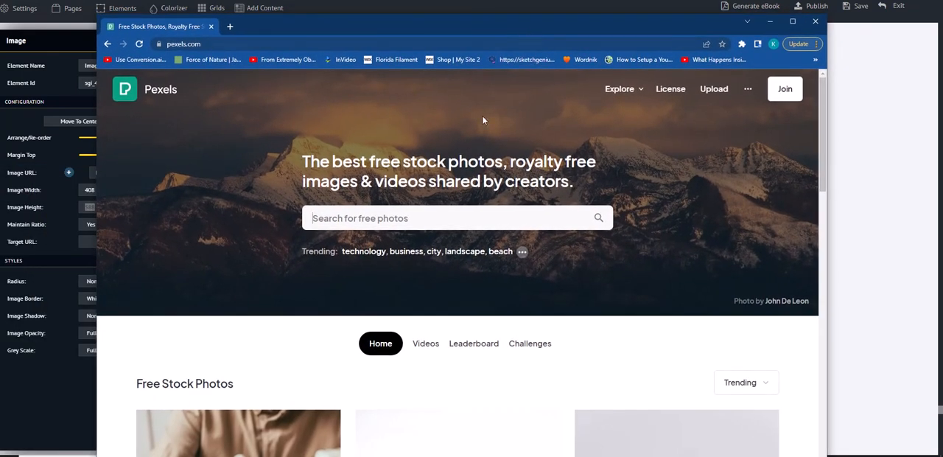
left_click(329, 219)
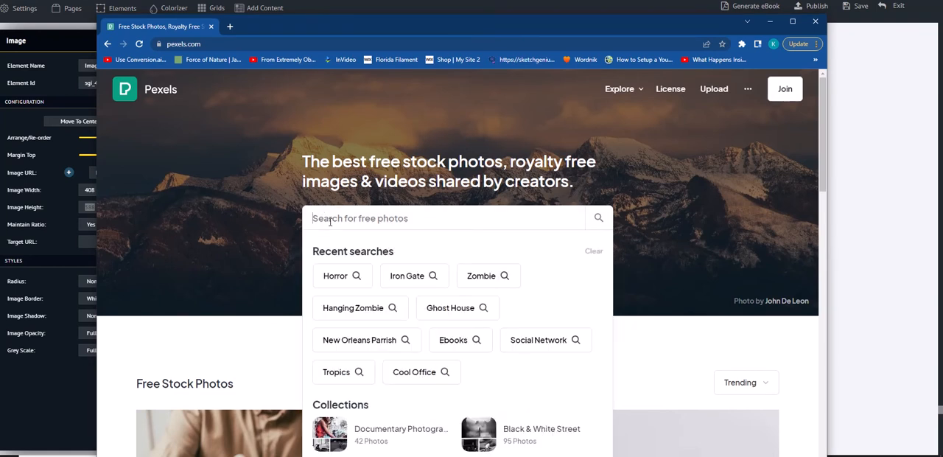
type("horror")
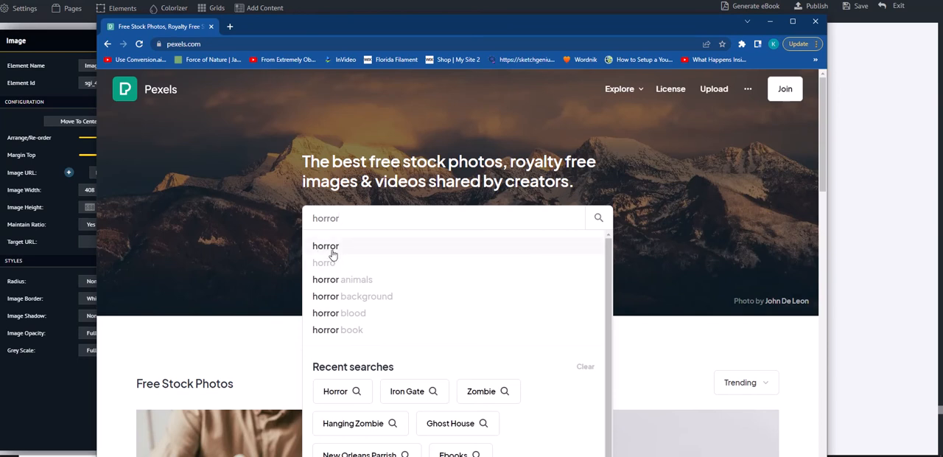
left_click(328, 246)
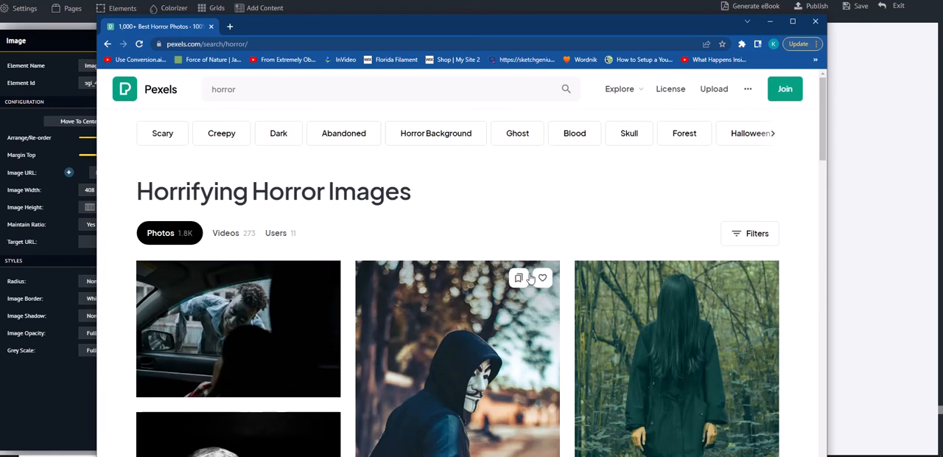
Step: Open the photo of the skeleton in the forest from the horror results and download it
scroll(708, 301, "down", 2)
scroll(708, 302, "down", 4)
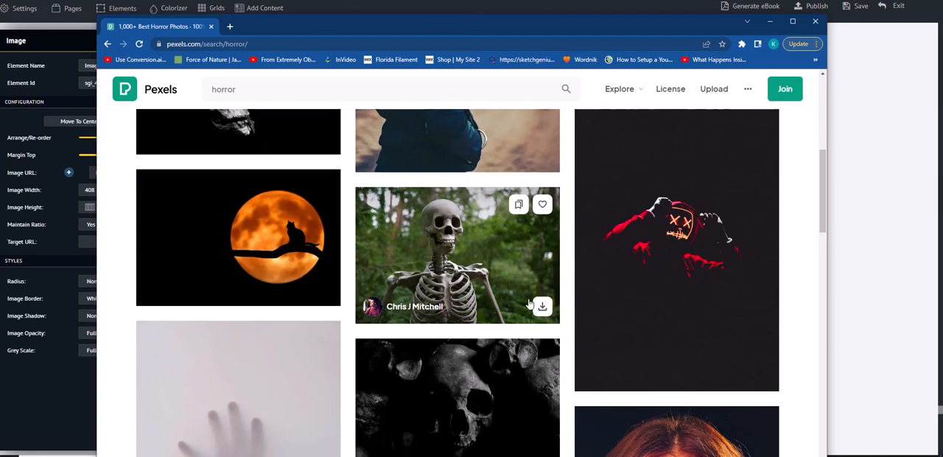
left_click(469, 258)
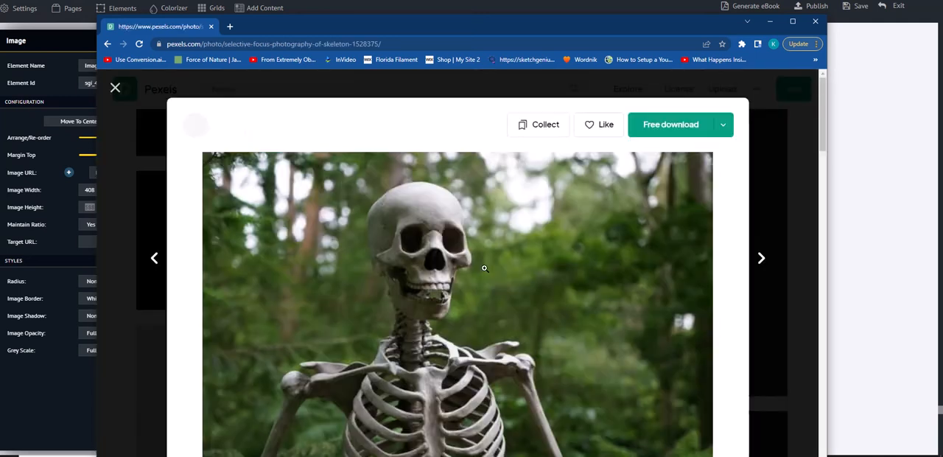
scroll(612, 297, "down", 2)
scroll(681, 305, "up", 1)
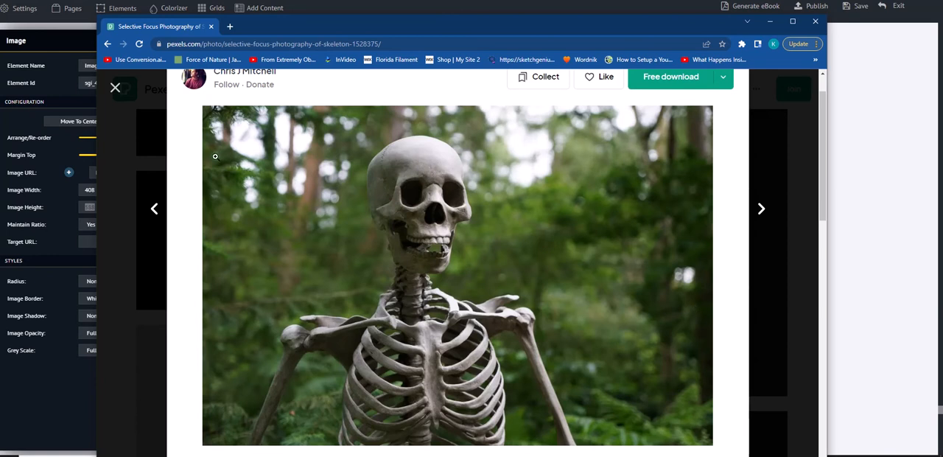
scroll(740, 252, "down", 2)
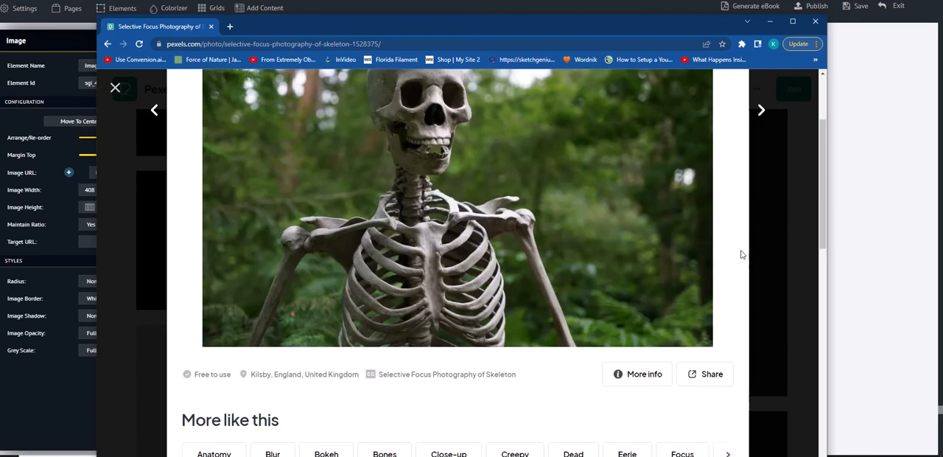
scroll(755, 269, "up", 3)
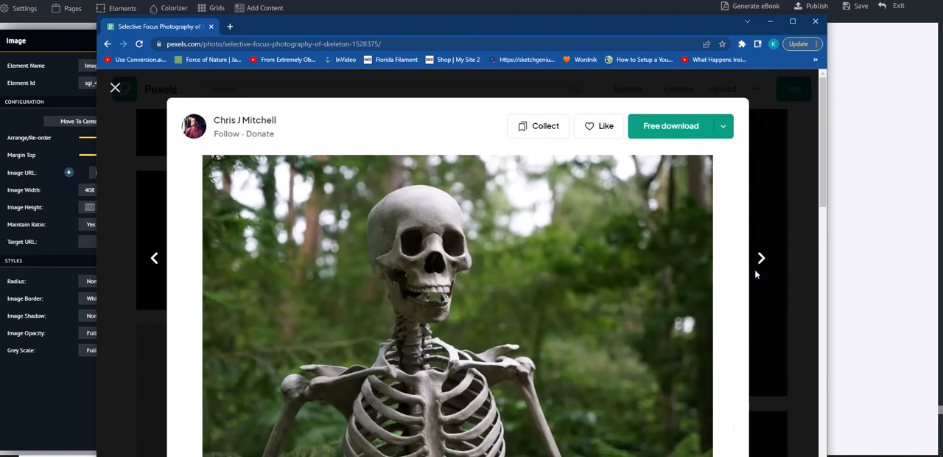
left_click(693, 126)
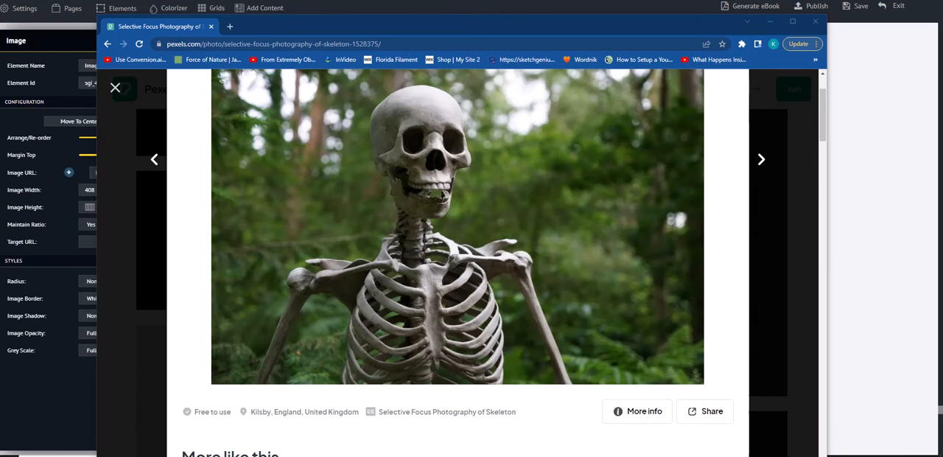
Step: Switch to the Downloads folder in File Explorer and copy the newly downloaded skeleton JPG
left_click_drag(15, 169, 313, 48)
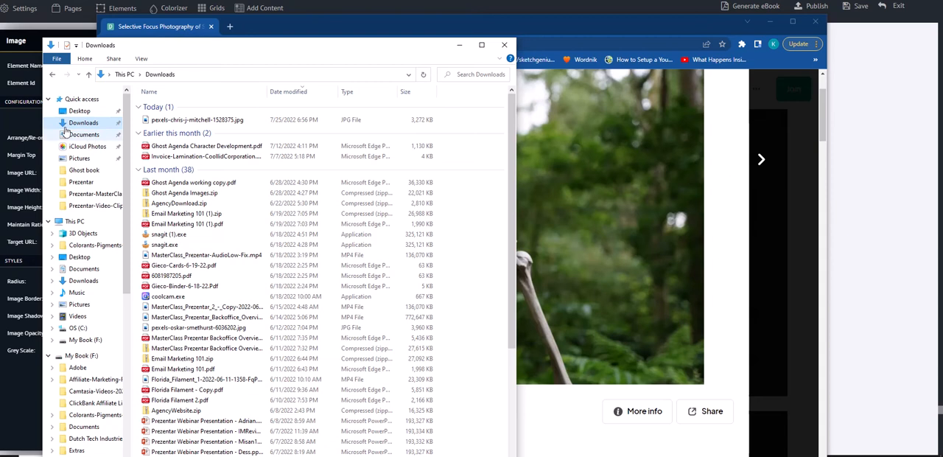
left_click(215, 123)
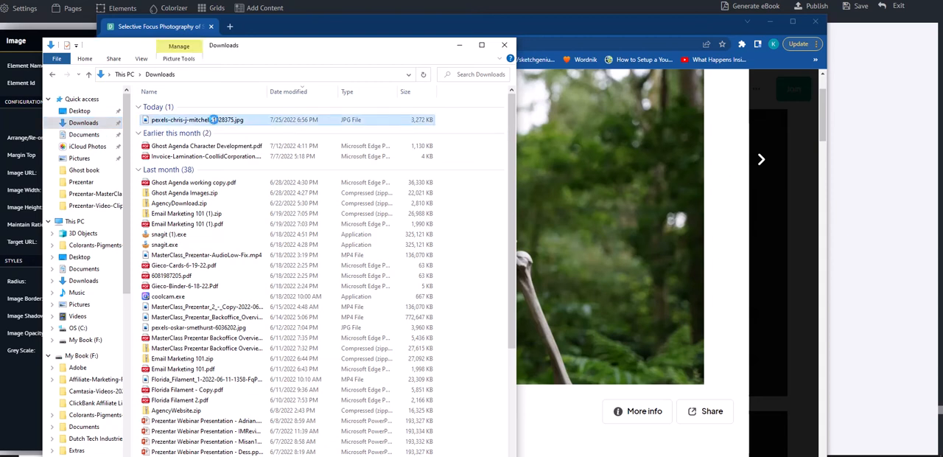
right_click(213, 120)
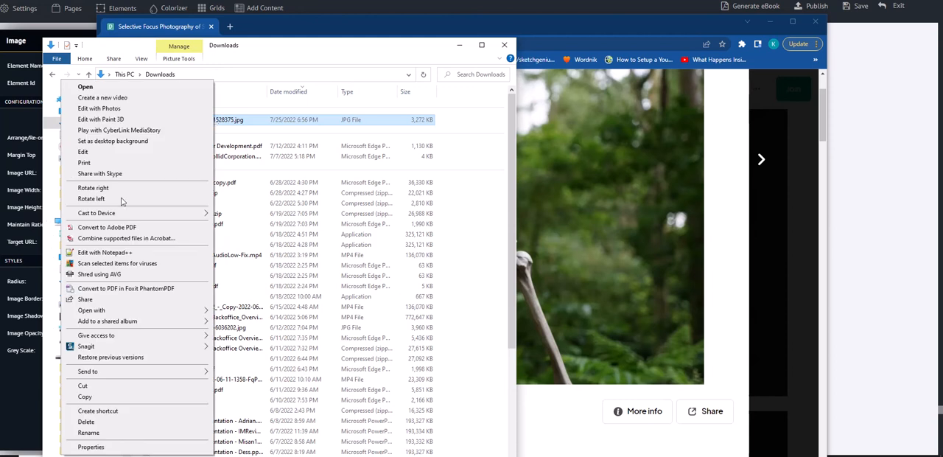
left_click(107, 401)
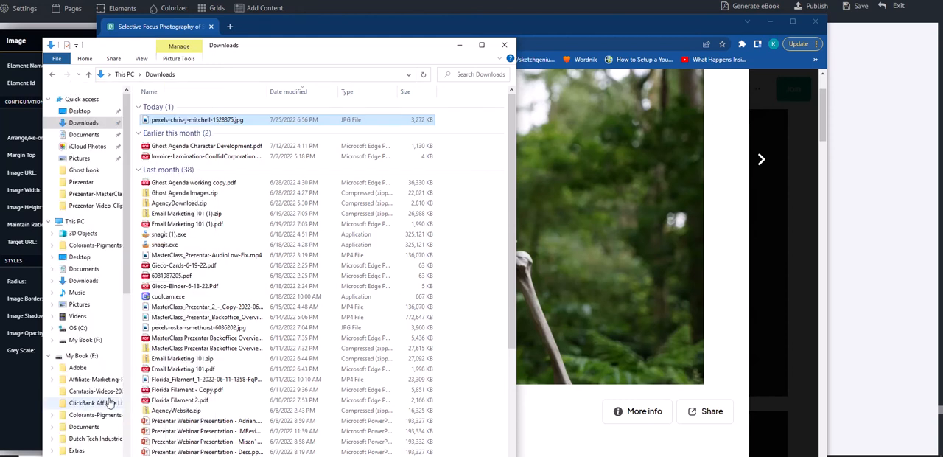
Step: Paste the copied photo into the Ghost Story folder under Sqribble on My Book (F:), and close File Explorer
scroll(117, 325, "down", 5)
scroll(119, 331, "down", 6)
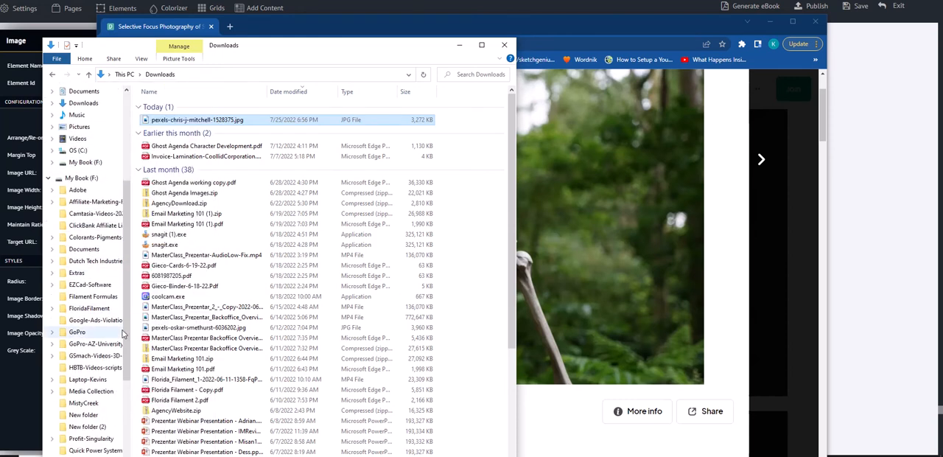
scroll(116, 402, "down", 1)
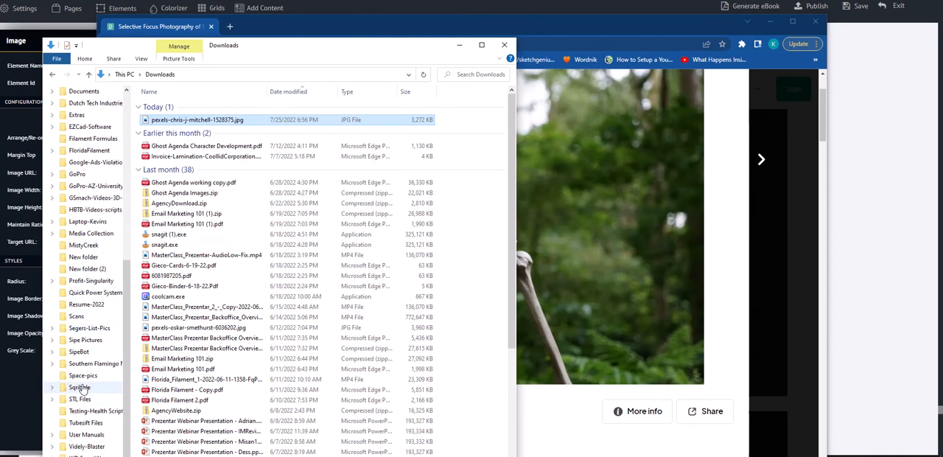
left_click(80, 388)
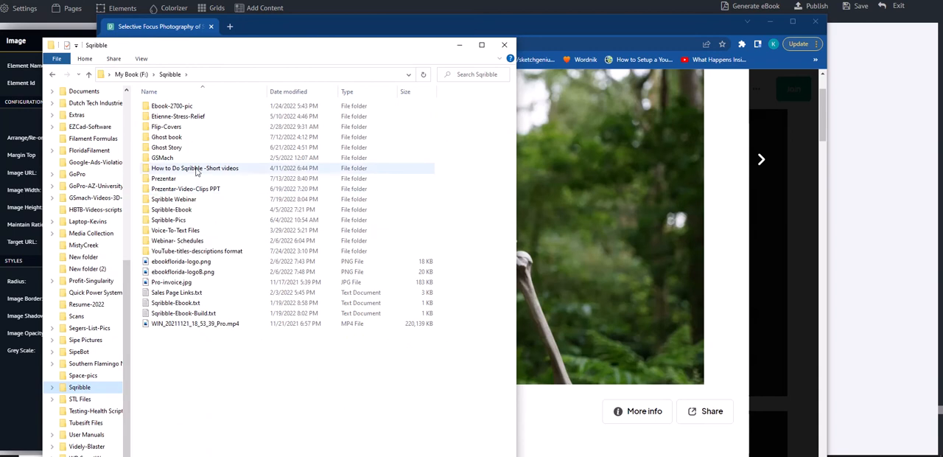
double_click(184, 148)
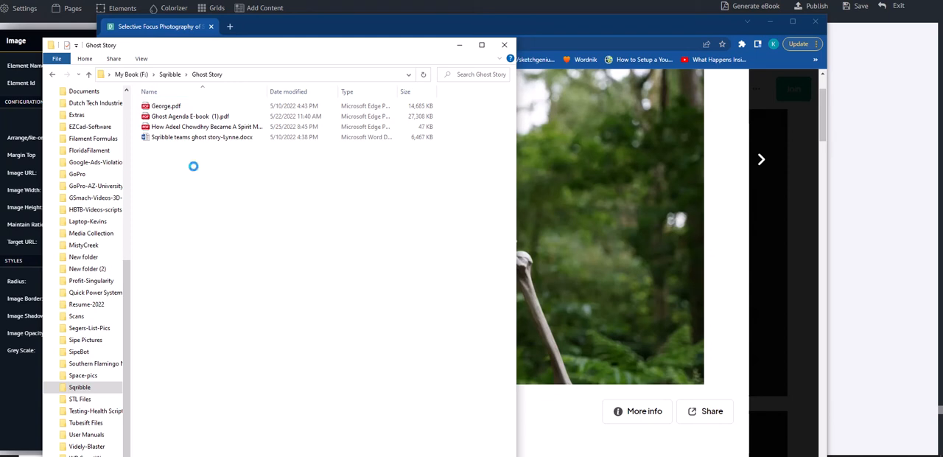
right_click(193, 166)
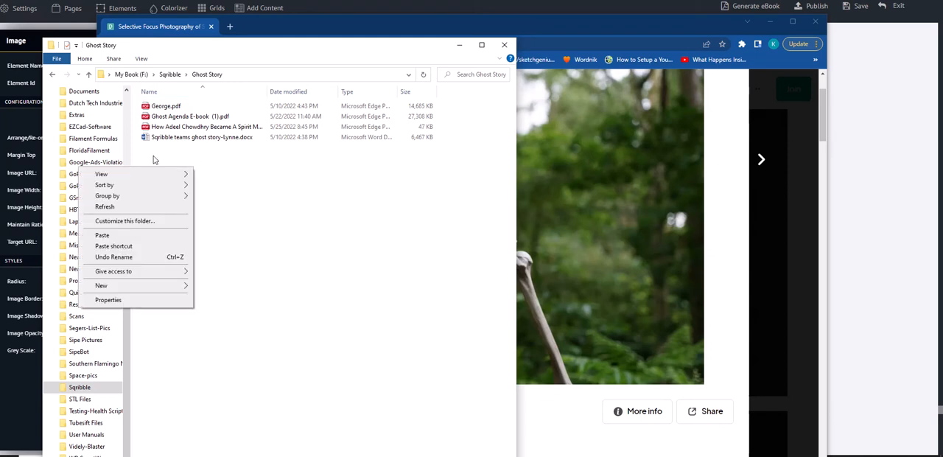
left_click(103, 235)
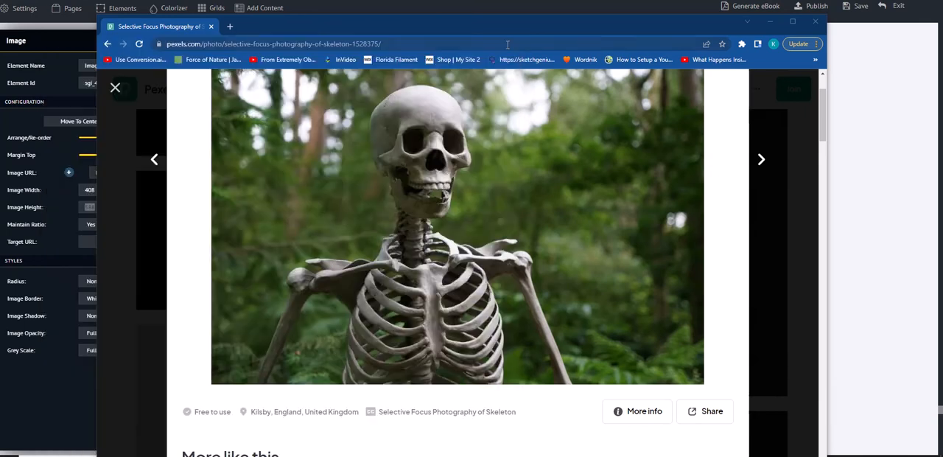
left_click(504, 45)
Step: Return from the skeleton photo to the horror results and open the photo of grey skulls piled on the ground
scroll(310, 153, "up", 2)
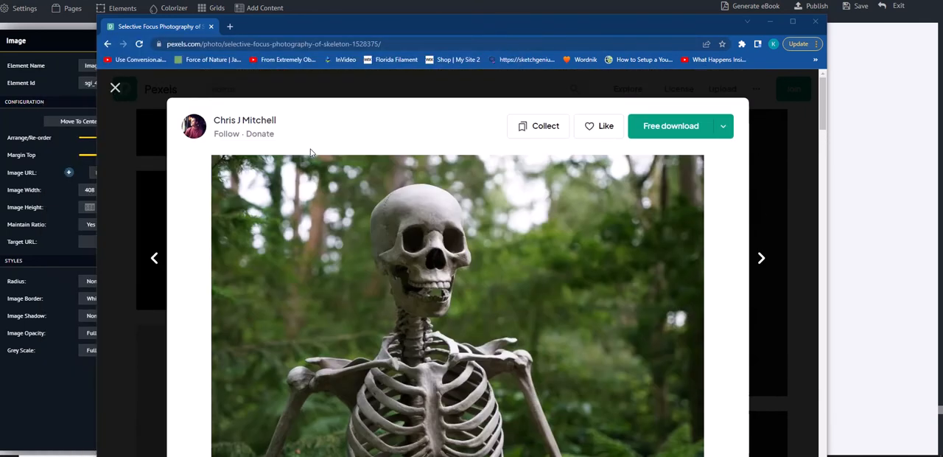
left_click(116, 89)
scroll(628, 313, "down", 3)
scroll(628, 312, "down", 5)
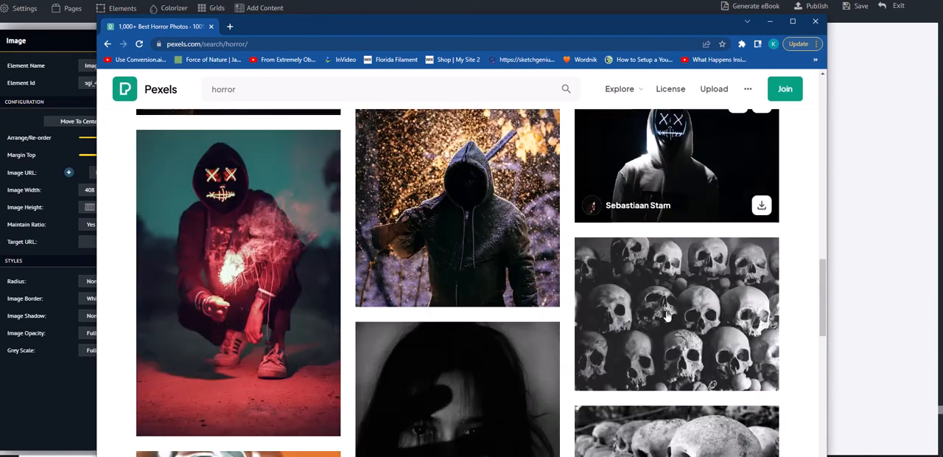
scroll(667, 316, "down", 4)
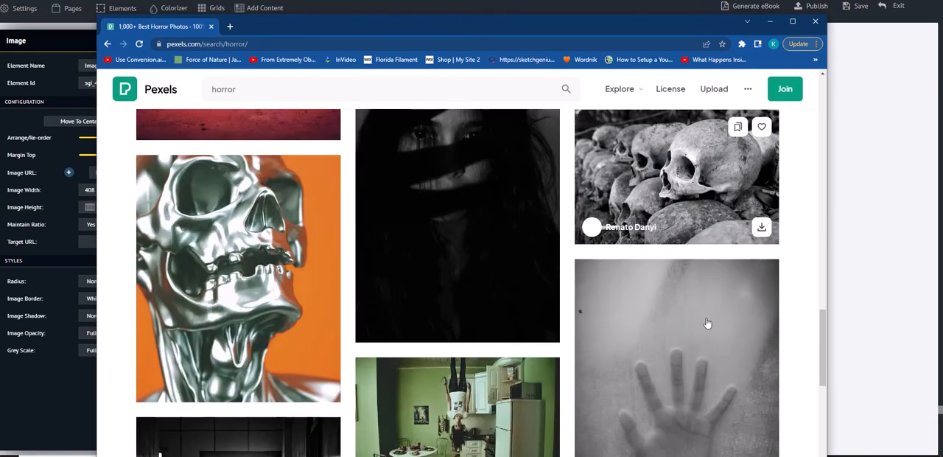
scroll(707, 323, "up", 2)
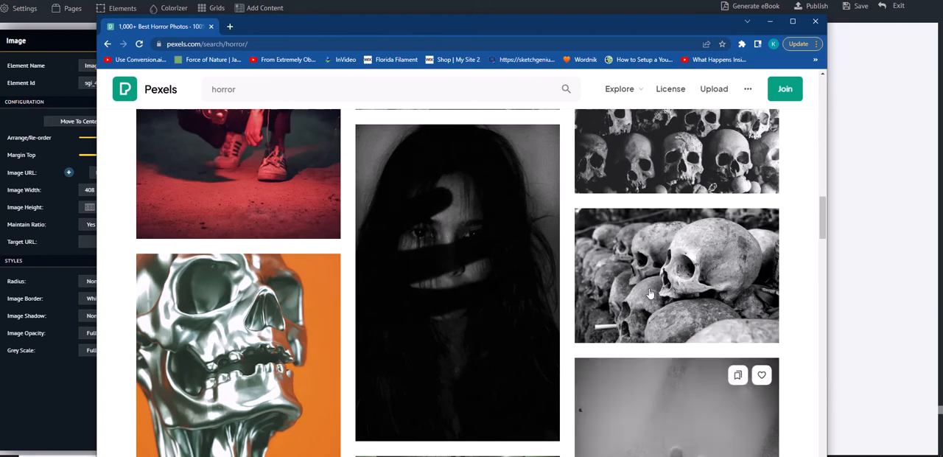
left_click(684, 277)
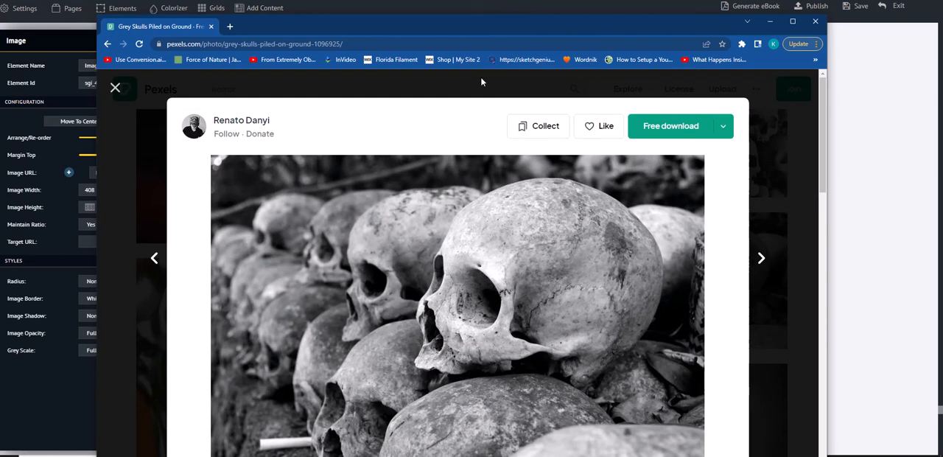
Step: Download the grey skulls photo for free and dismiss the donation request
scroll(762, 232, "down", 3)
scroll(763, 232, "up", 3)
left_click(682, 131)
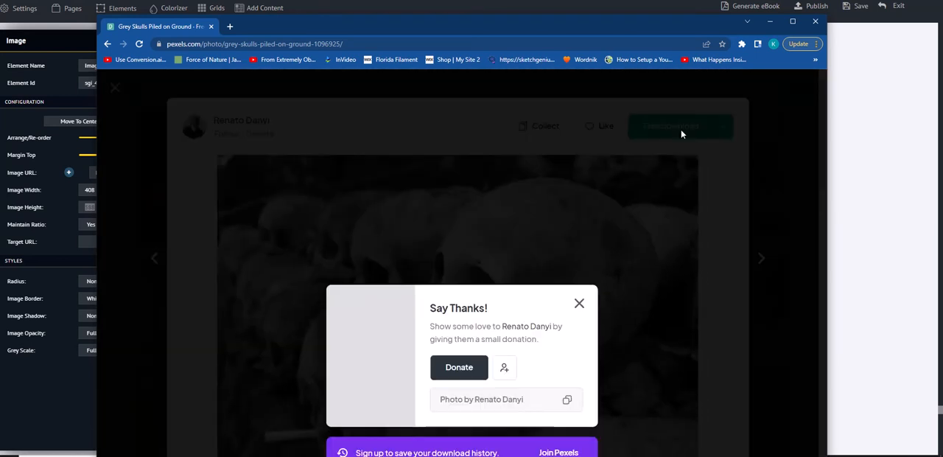
left_click(579, 304)
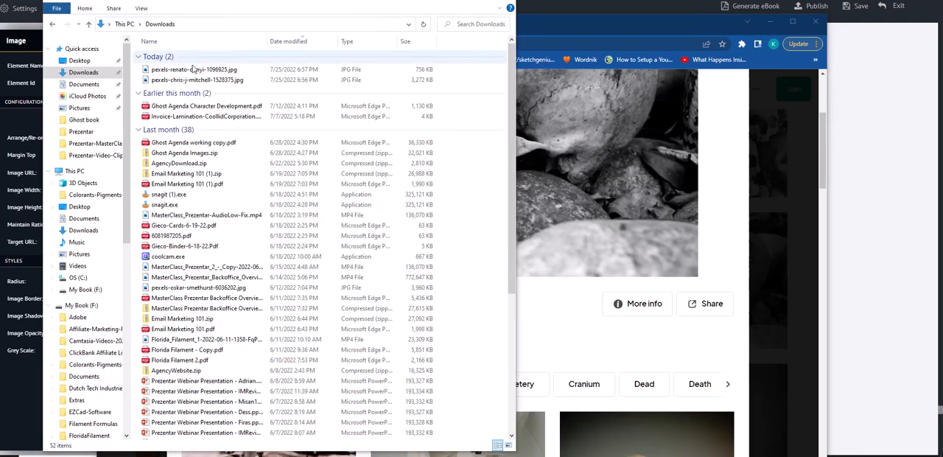
Step: Copy the newly downloaded skulls JPG from the Downloads folder in File Explorer
left_click(195, 70)
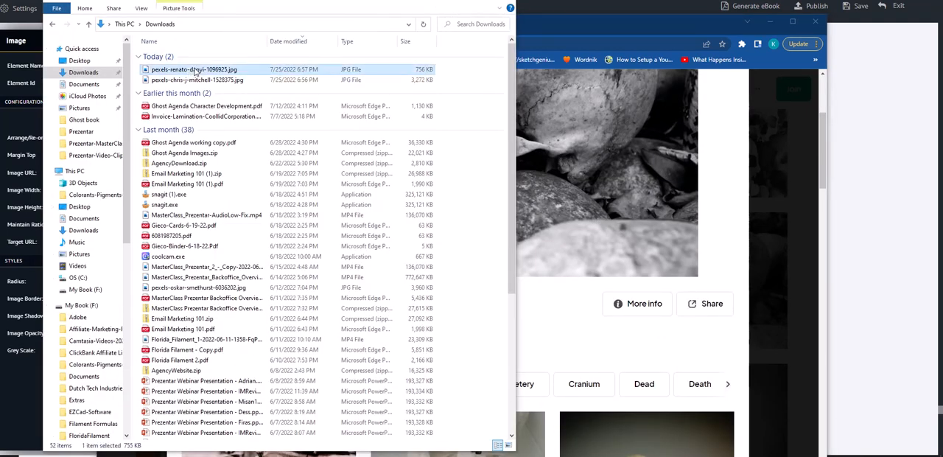
right_click(195, 70)
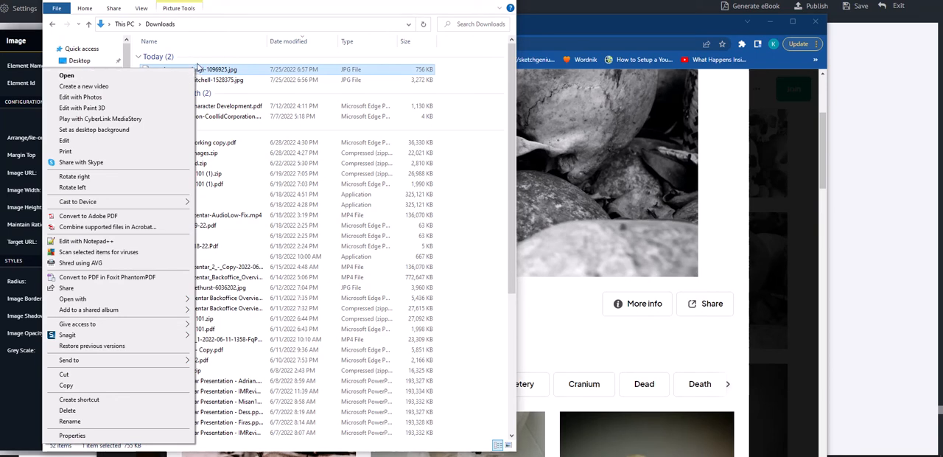
left_click(65, 385)
Step: Paste the skulls JPG into the Ghost Story folder under Sqribble on My Book (F:)
scroll(88, 332, "down", 10)
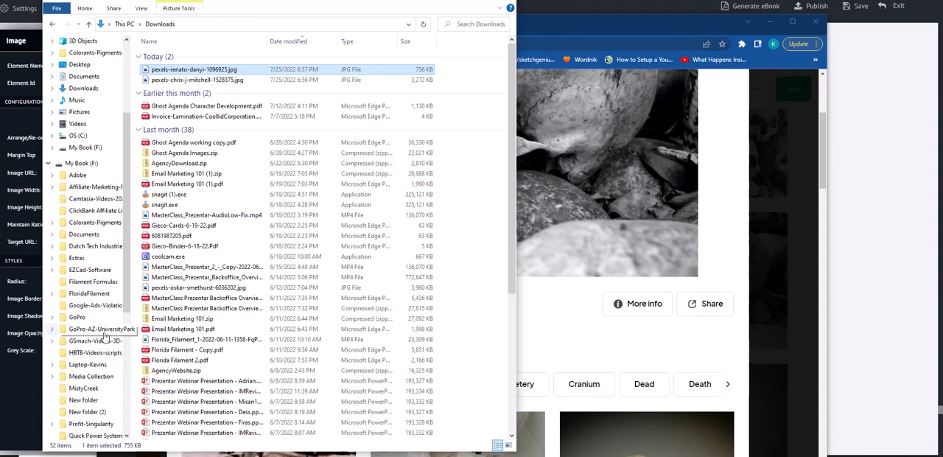
scroll(100, 328, "down", 2)
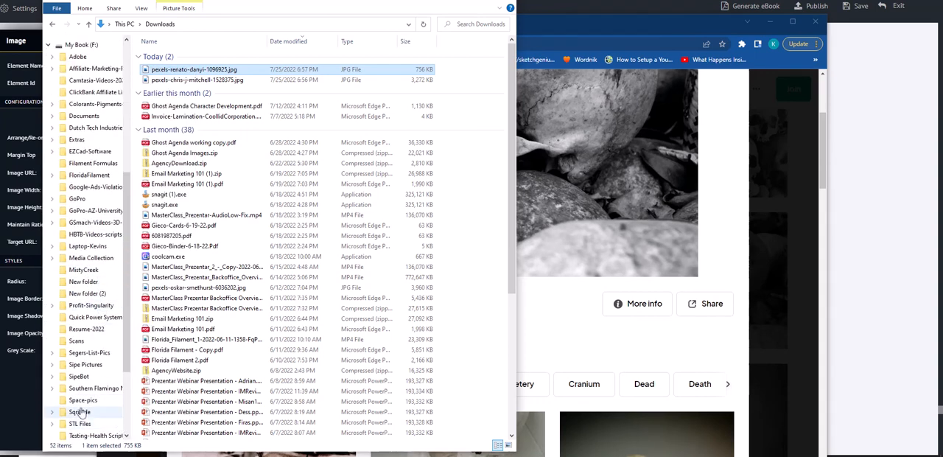
left_click(81, 413)
left_click(175, 99)
double_click(176, 98)
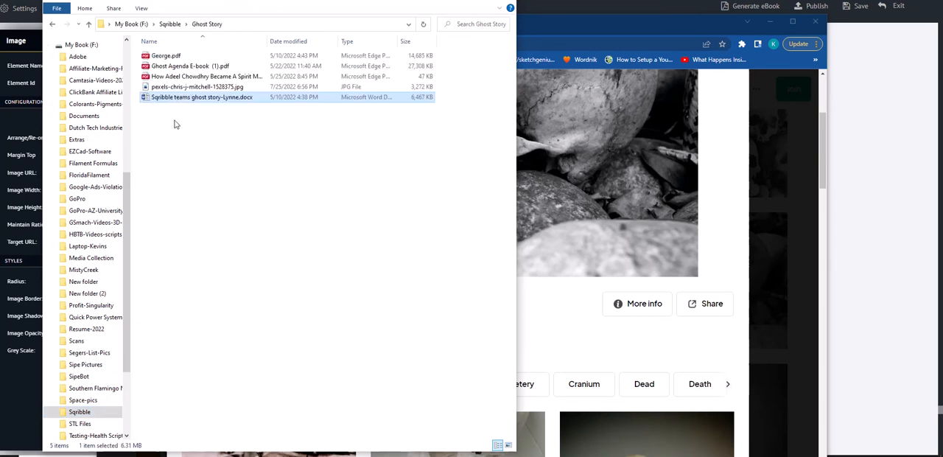
right_click(174, 125)
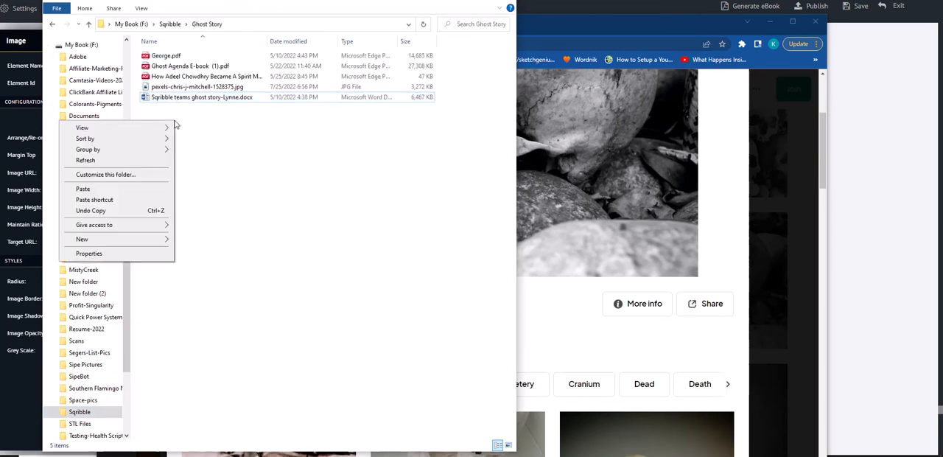
left_click(151, 188)
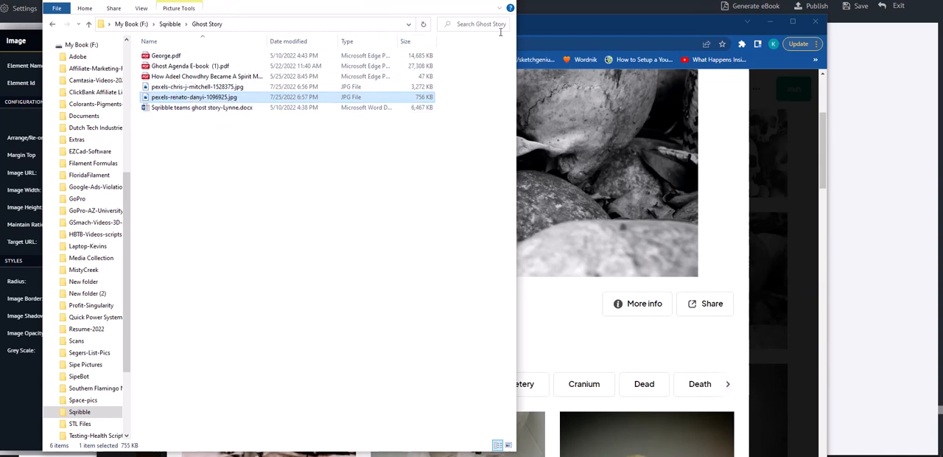
Step: Put File Explorer away, close the skulls photo on Pexels, and minimize the browser to return to the Sqribble editor
left_click(505, 1)
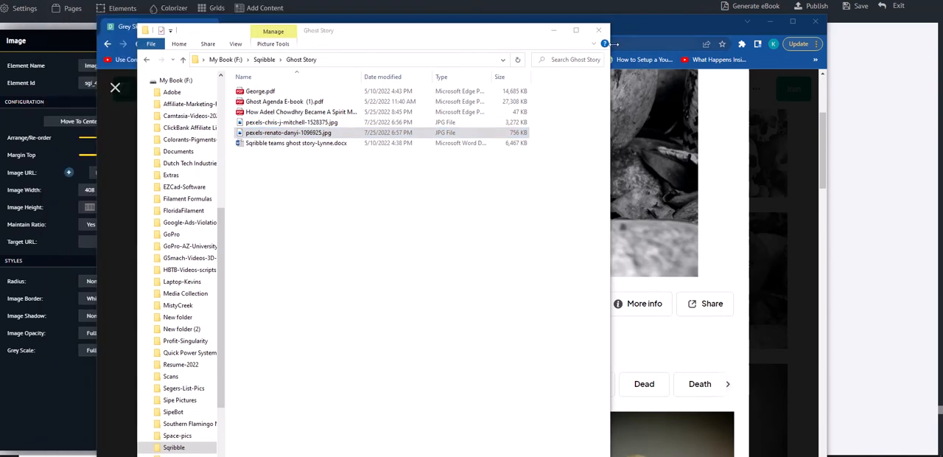
left_click(598, 30)
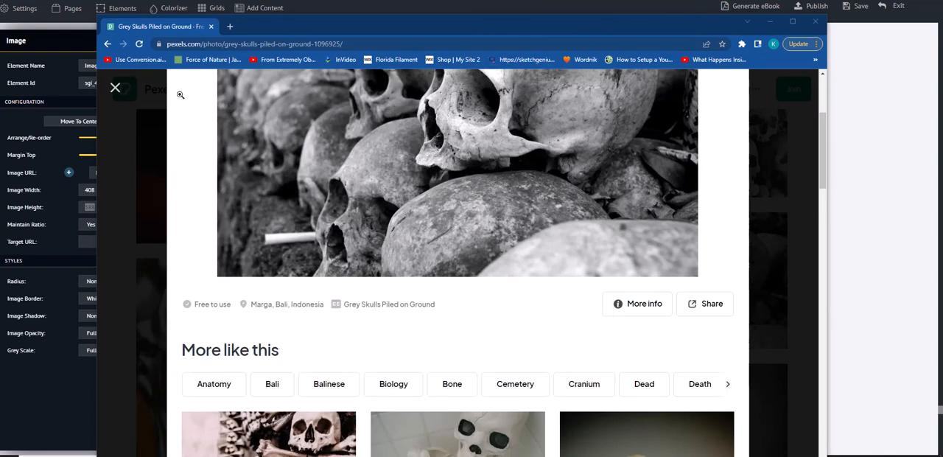
left_click(114, 87)
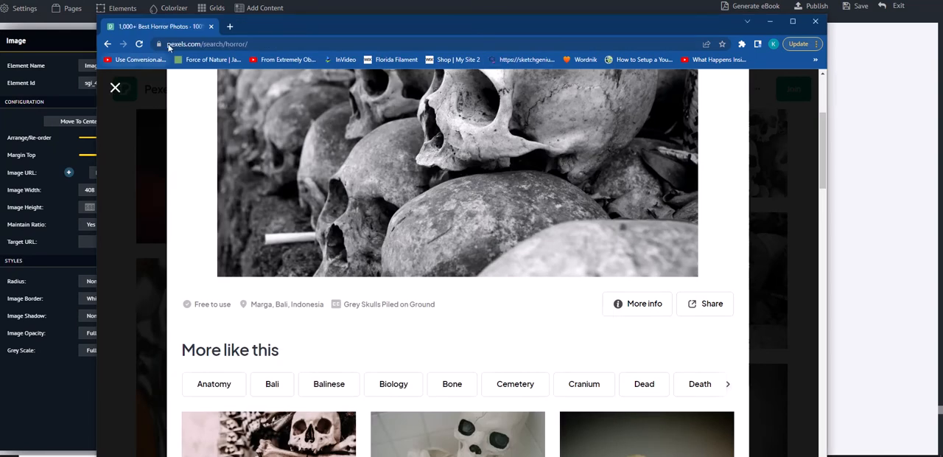
left_click(771, 24)
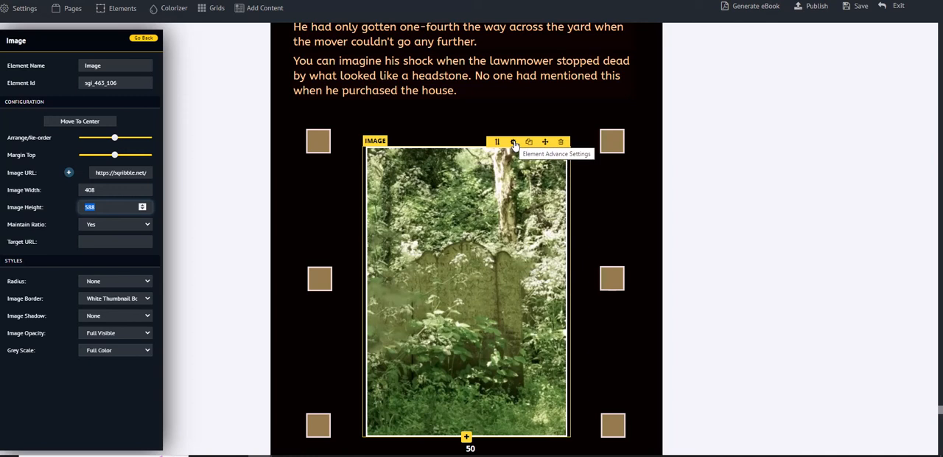
Step: Start an image upload for the picture on page 50 and browse to the Ghost Story folder under Sqribble on My Book (F:)
left_click(69, 174)
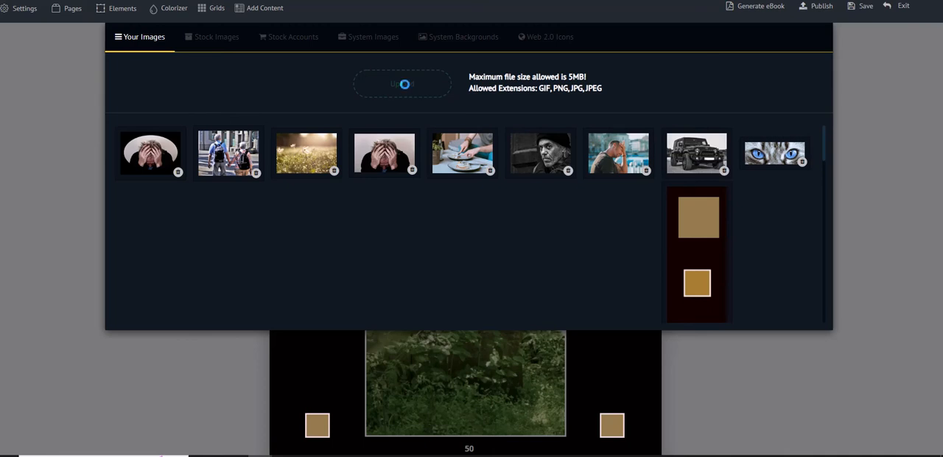
left_click(406, 89)
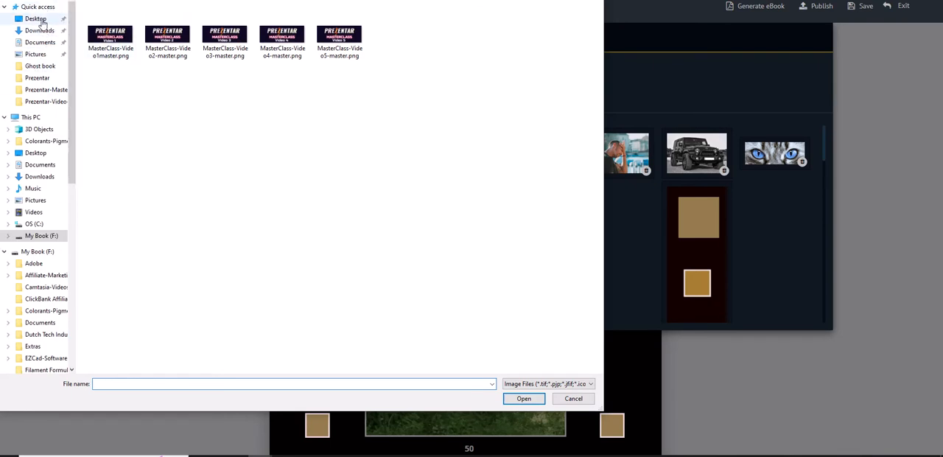
left_click(42, 22)
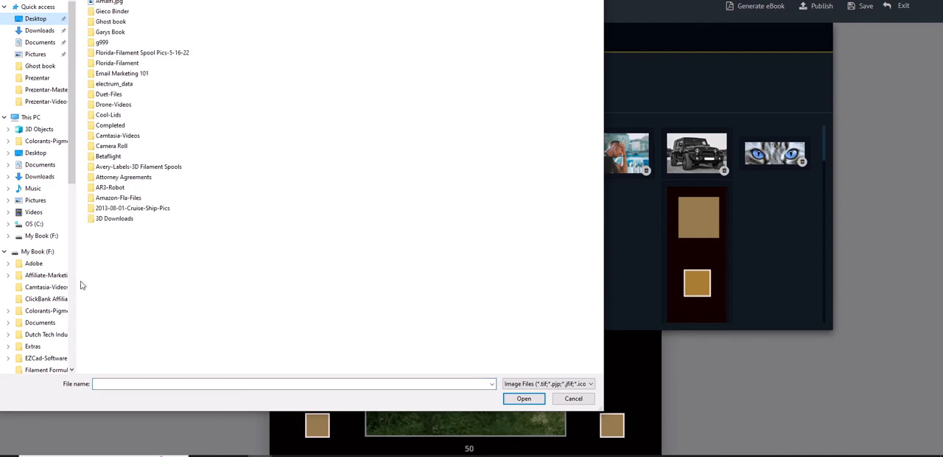
scroll(33, 273, "down", 4)
scroll(50, 255, "down", 5)
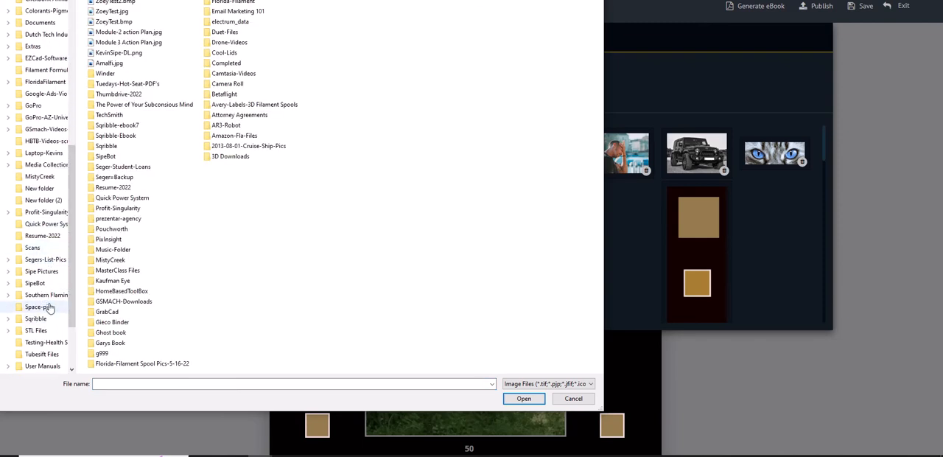
scroll(55, 311, "down", 2)
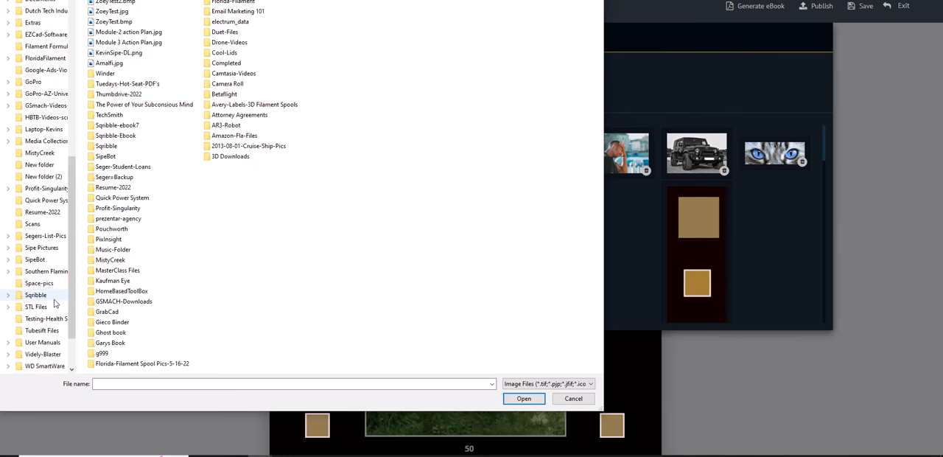
left_click(46, 296)
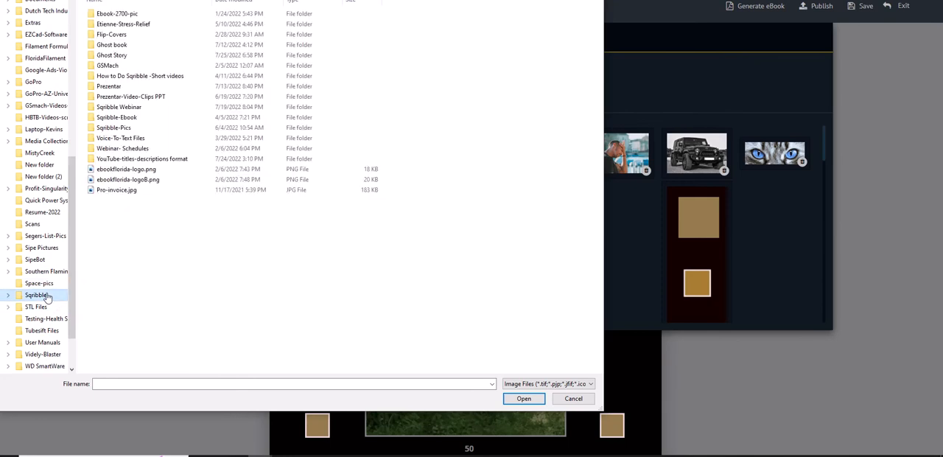
left_click(122, 57)
left_click(122, 56)
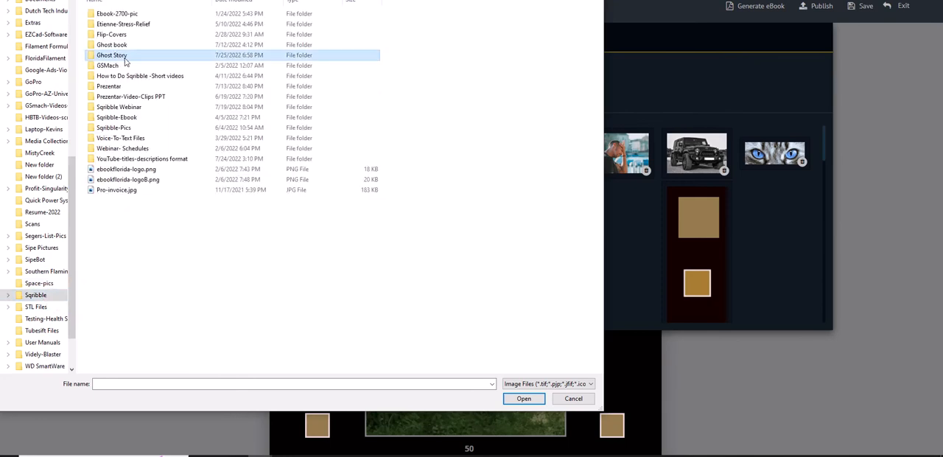
left_click(173, 58)
double_click(172, 58)
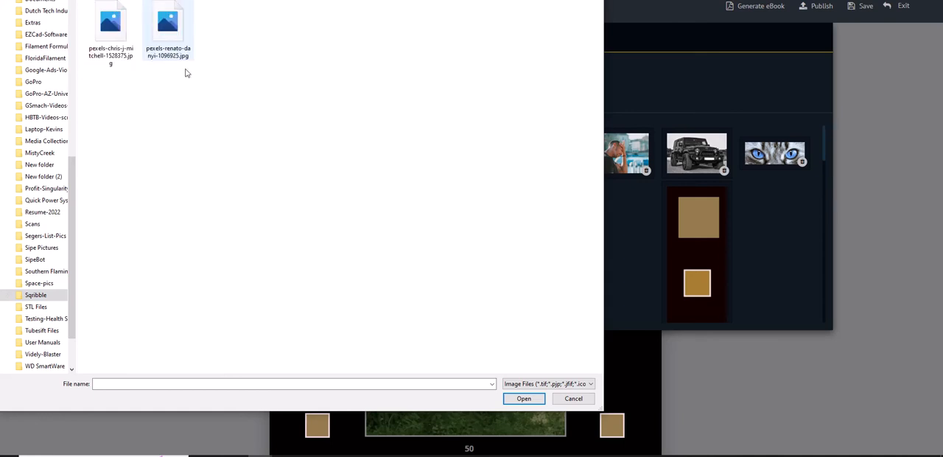
Step: Choose the JPG of the skeleton in the forest and upload it to the image library
left_click(108, 31)
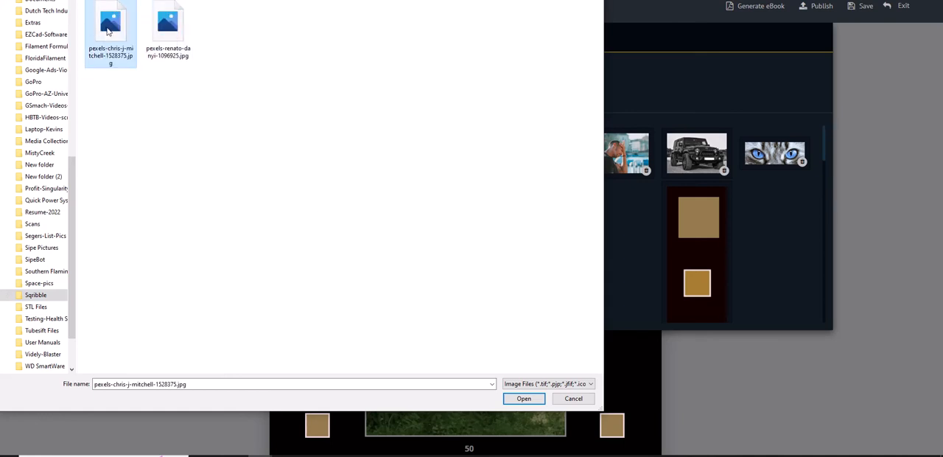
left_click(156, 46)
left_click(117, 35)
left_click(157, 46)
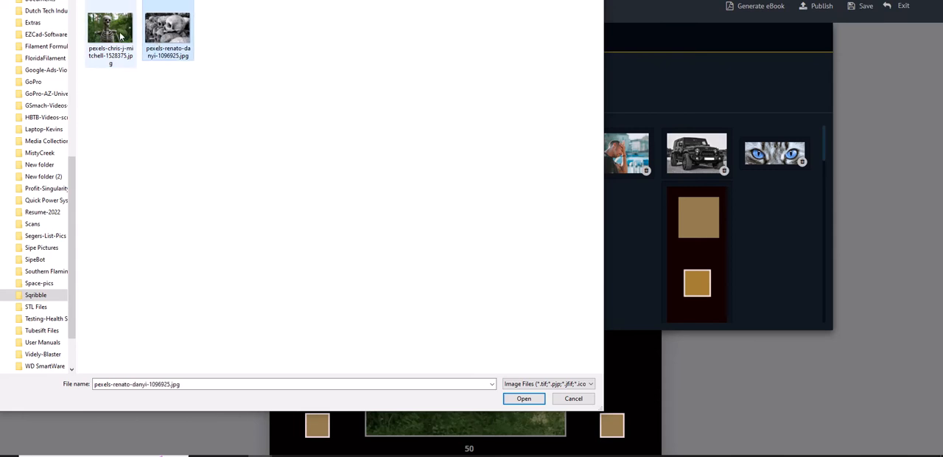
left_click(124, 36)
left_click(528, 399)
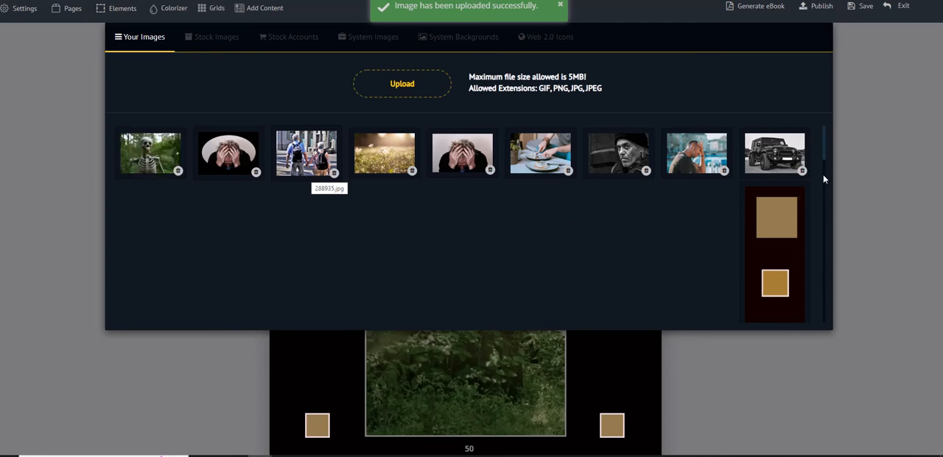
Step: Look through the uploaded images, upload the skulls JPG as well, and replace page 50's gravestone picture with it
left_click_drag(822, 151, 834, 358)
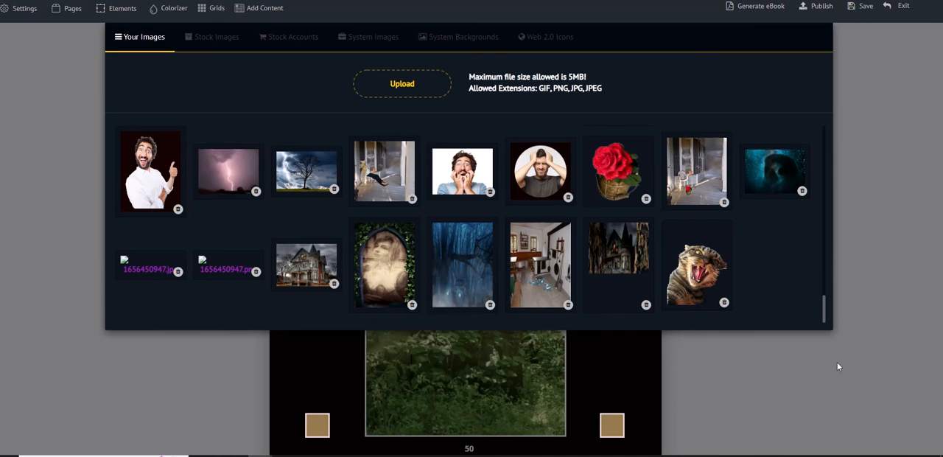
left_click_drag(836, 359, 793, 171)
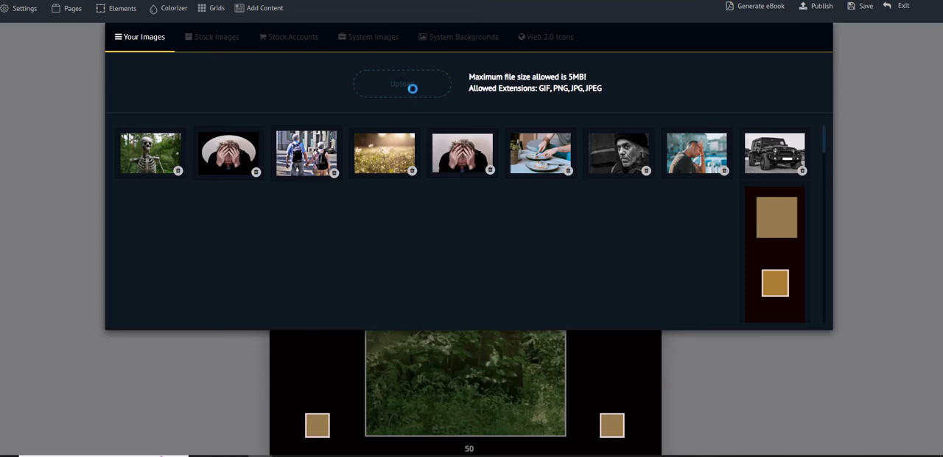
left_click(413, 89)
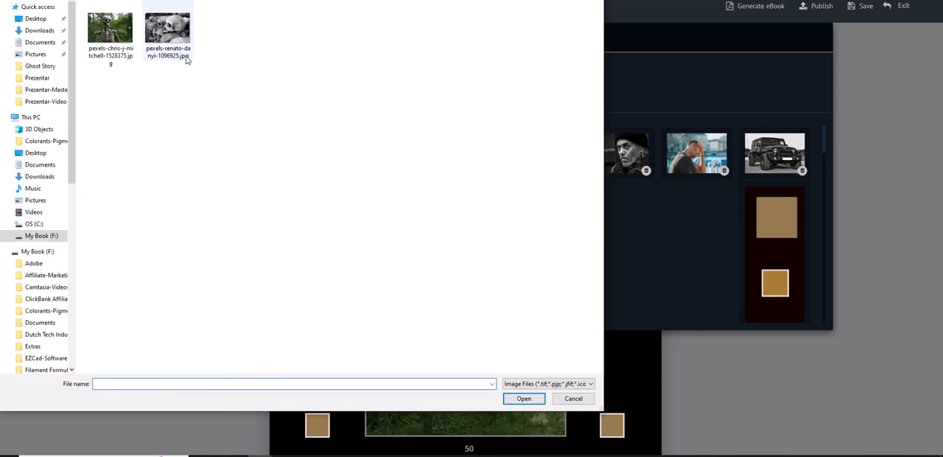
left_click(161, 39)
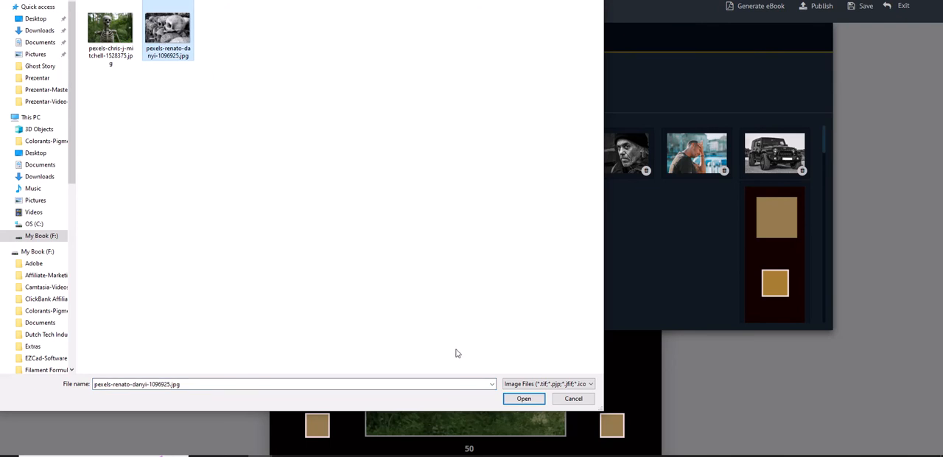
left_click(525, 401)
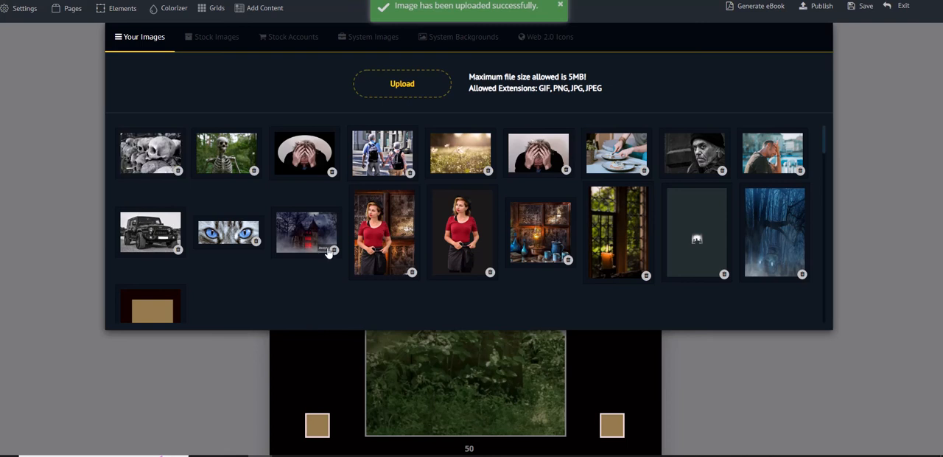
left_click(150, 155)
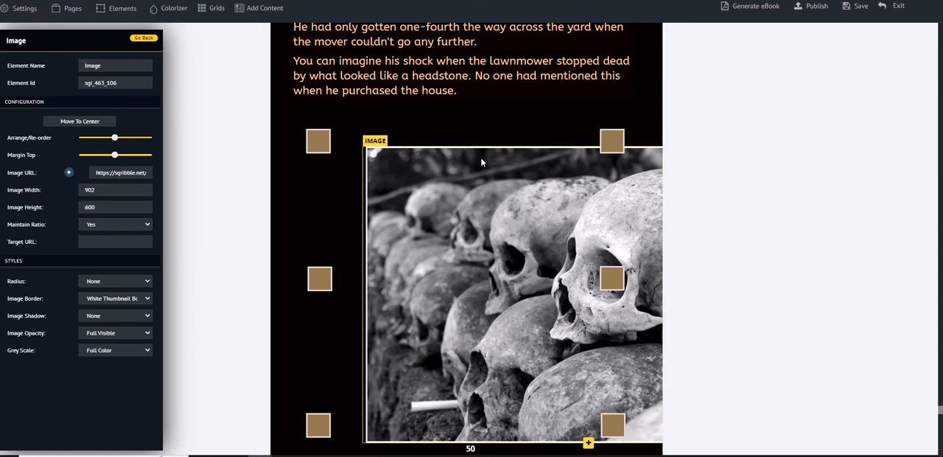
Step: Center the skulls picture and set its width to 500, placing it fully within page 50 over the lower paragraph text
left_click(79, 122)
scroll(532, 206, "up", 5)
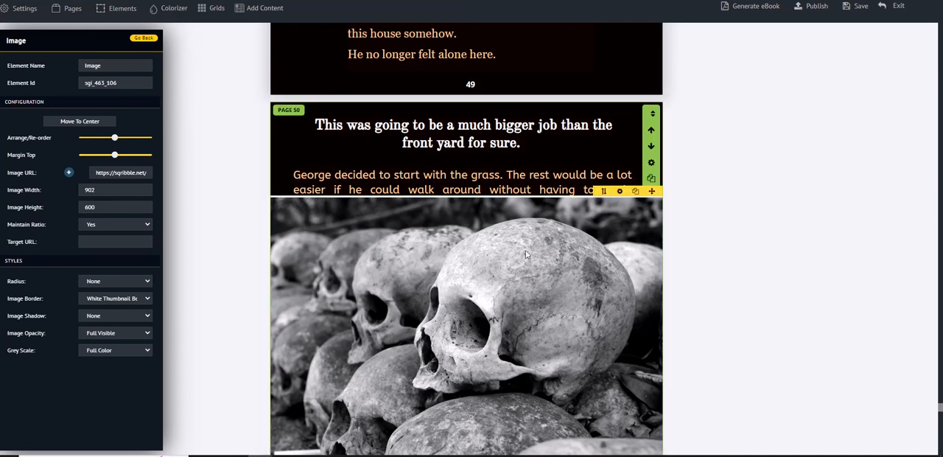
double_click(81, 189)
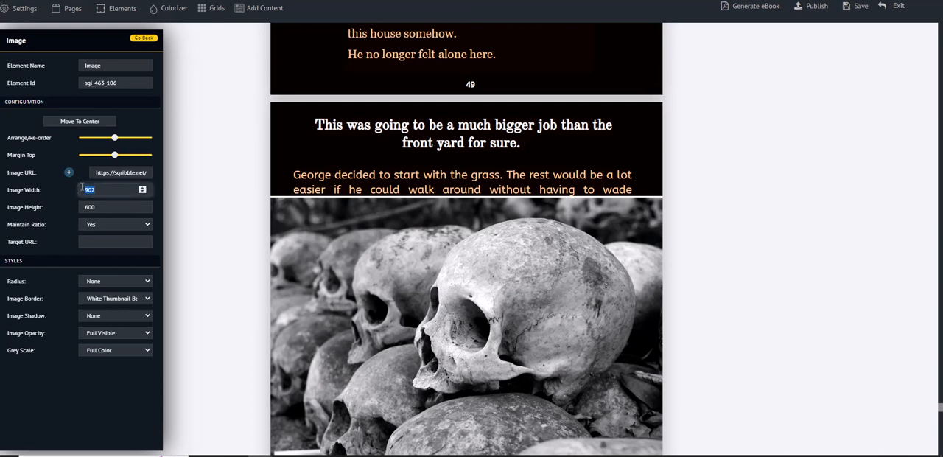
type("500")
left_click(159, 236)
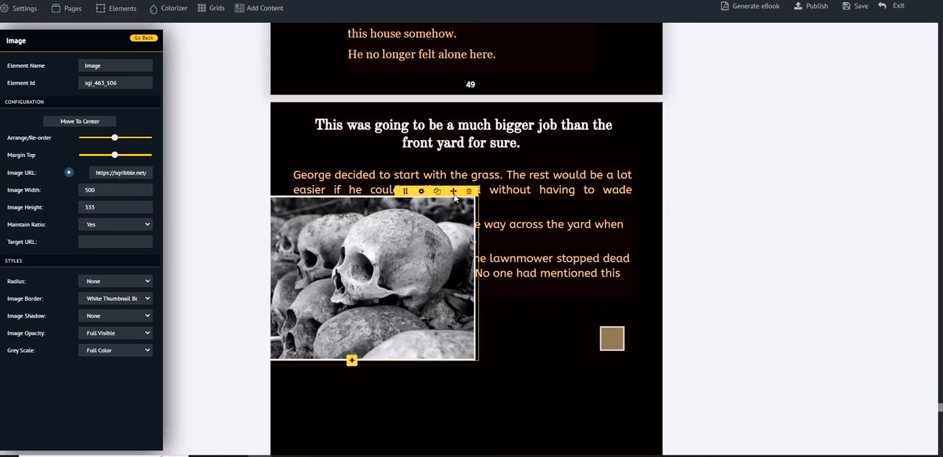
left_click_drag(454, 192, 551, 241)
left_click(175, 194)
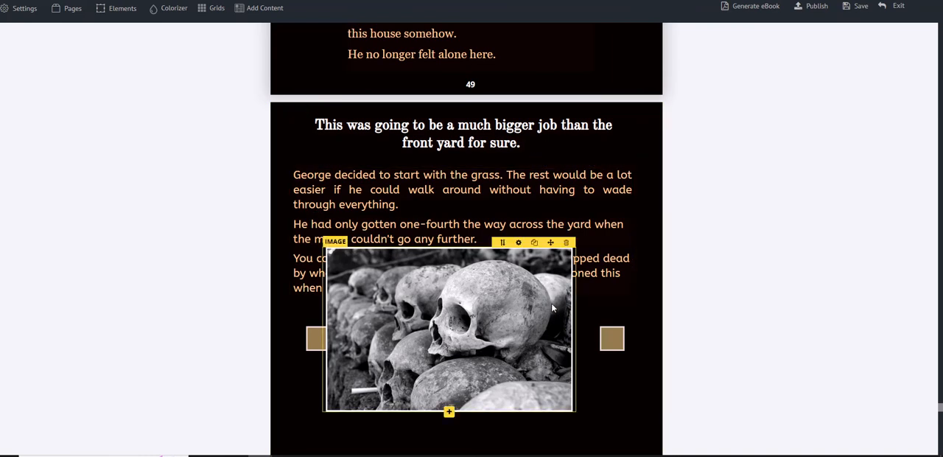
Step: Turn off Maintain Ratio for the skulls picture, try a width of 300, and settle on a width of 400
left_click(518, 243)
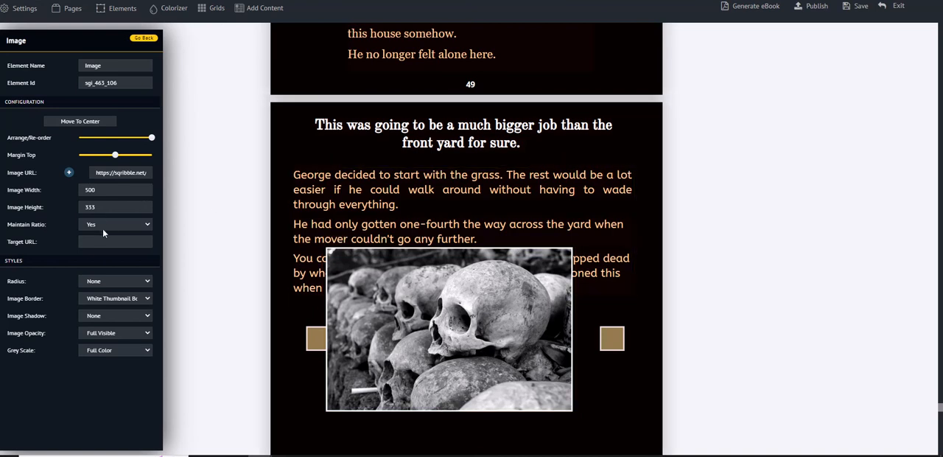
left_click(146, 227)
left_click(125, 242)
left_click(96, 190)
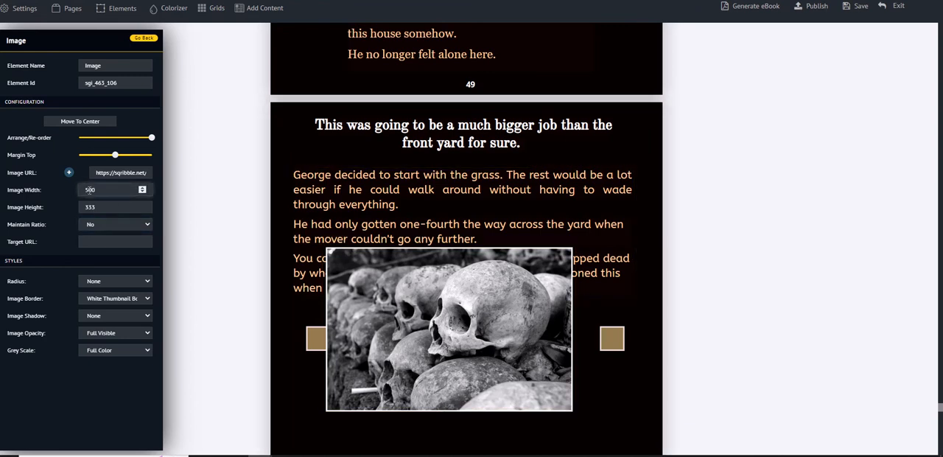
key("BackSpace")
type("3")
left_click(162, 254)
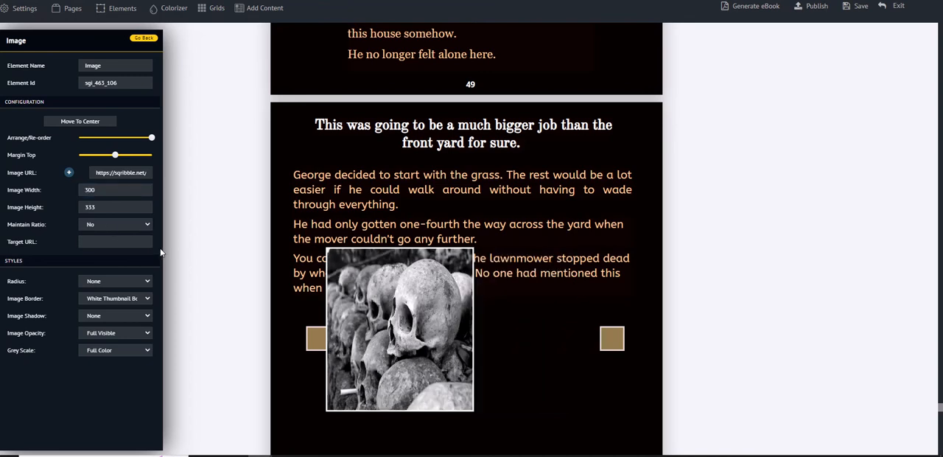
left_click(87, 190)
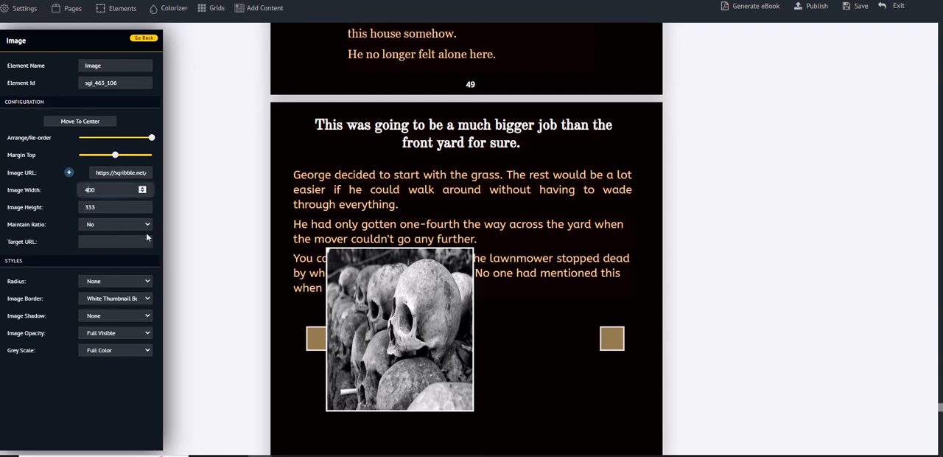
left_click(159, 260)
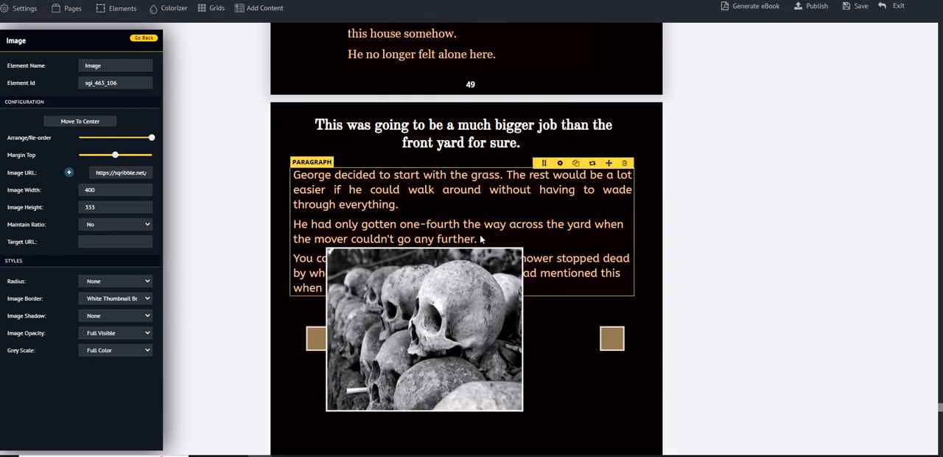
Step: Move the skulls picture down so that it sits below page 50's paragraph without covering the text
left_click_drag(501, 242, 521, 312)
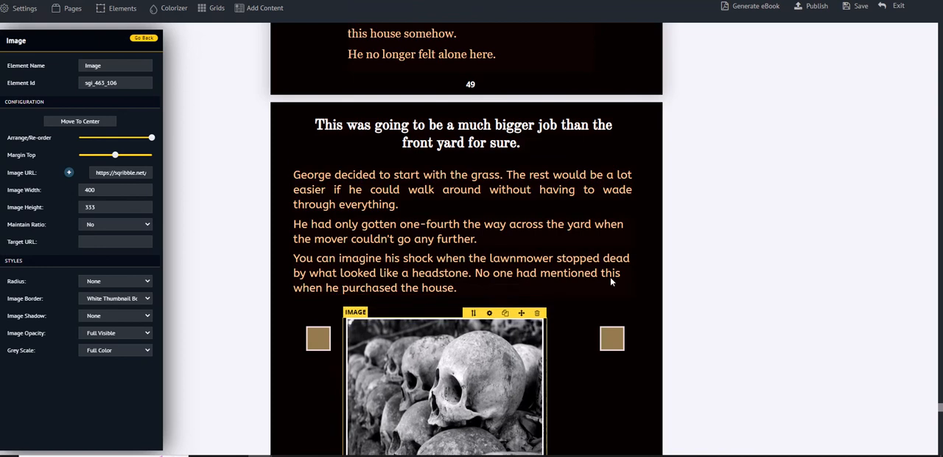
left_click(636, 272)
scroll(639, 271, "down", 2)
scroll(739, 297, "down", 2)
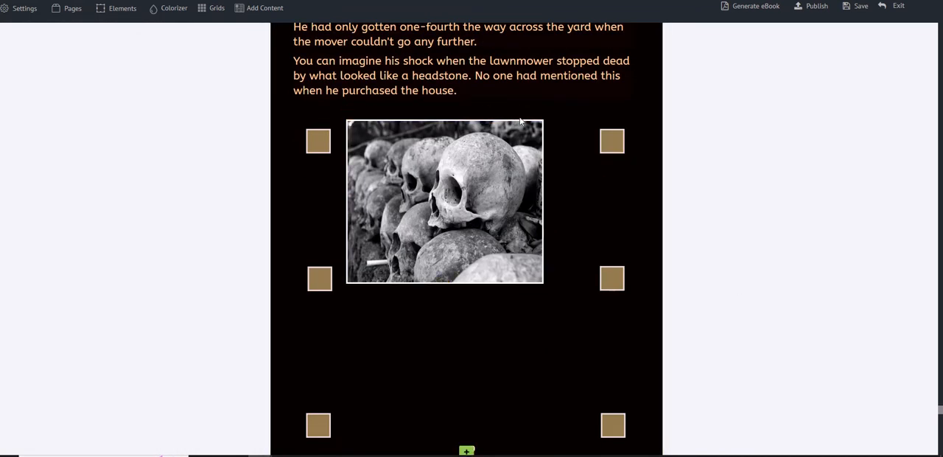
Step: Move the upper and middle left brown squares to the page's right side, and place the skulls picture near the left margin
mouse_move(518, 116)
left_click_drag(517, 116, 628, 199)
mouse_move(469, 160)
left_click_drag(469, 159, 498, 177)
left_click_drag(327, 282, 621, 328)
mouse_move(491, 152)
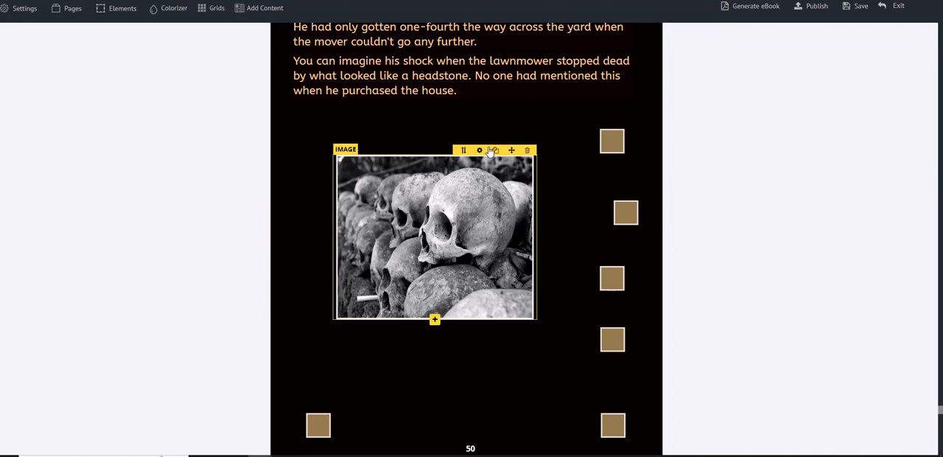
left_click_drag(510, 151, 457, 134)
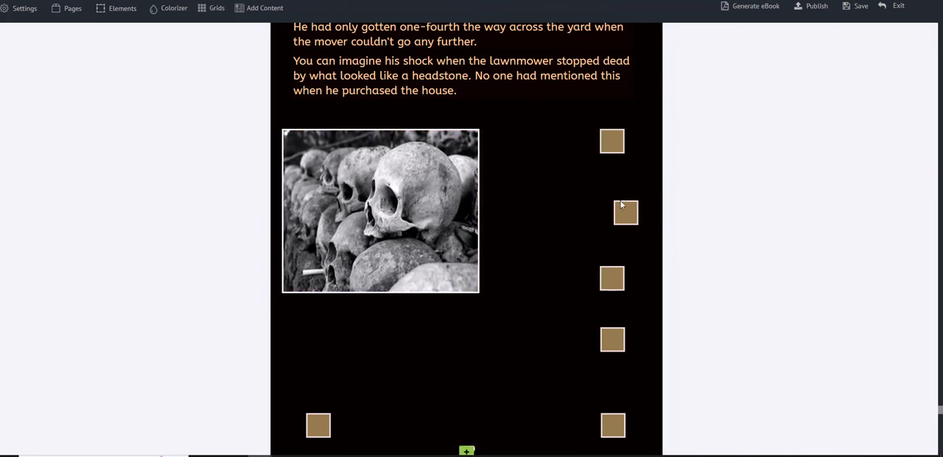
Step: Move three brown squares from the page's right side into a row beneath the skulls picture
mouse_move(628, 227)
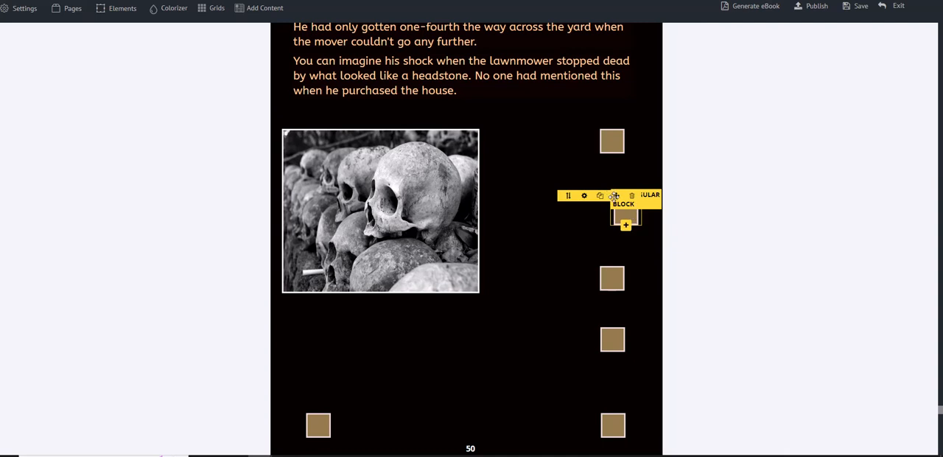
left_click_drag(616, 196, 287, 300)
mouse_move(623, 292)
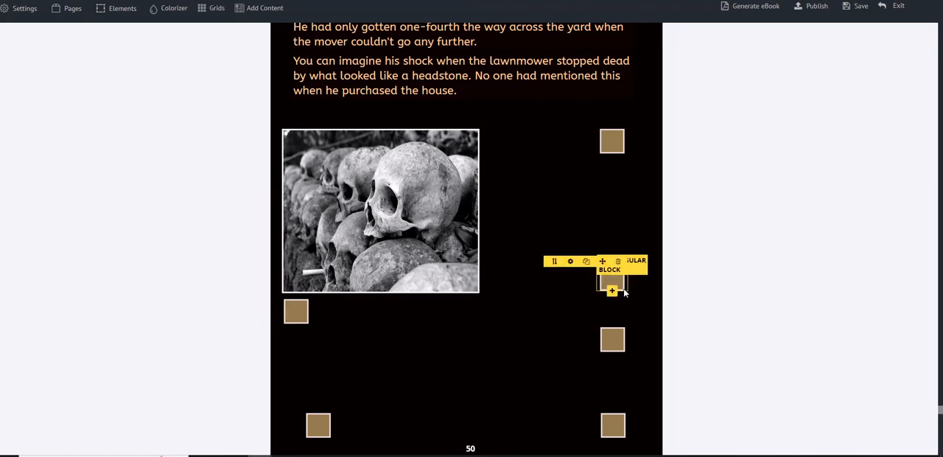
left_click_drag(608, 261, 610, 260)
left_click_drag(591, 286, 373, 315)
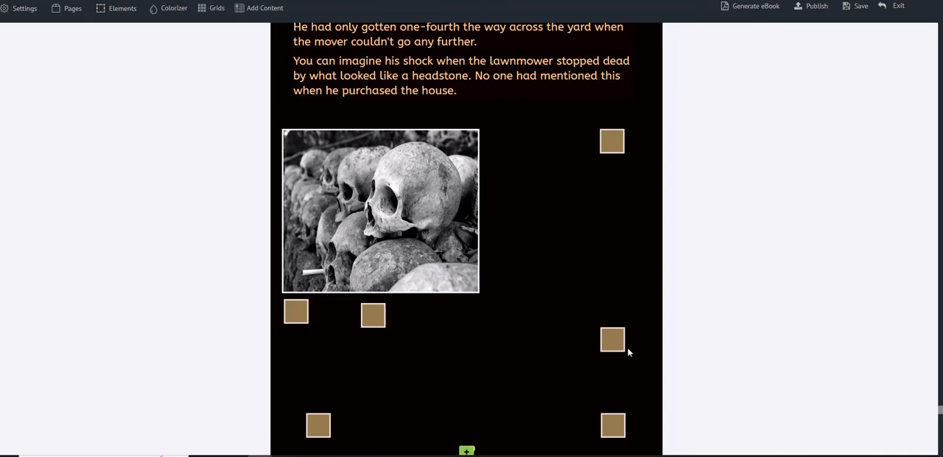
left_click_drag(605, 319, 442, 305)
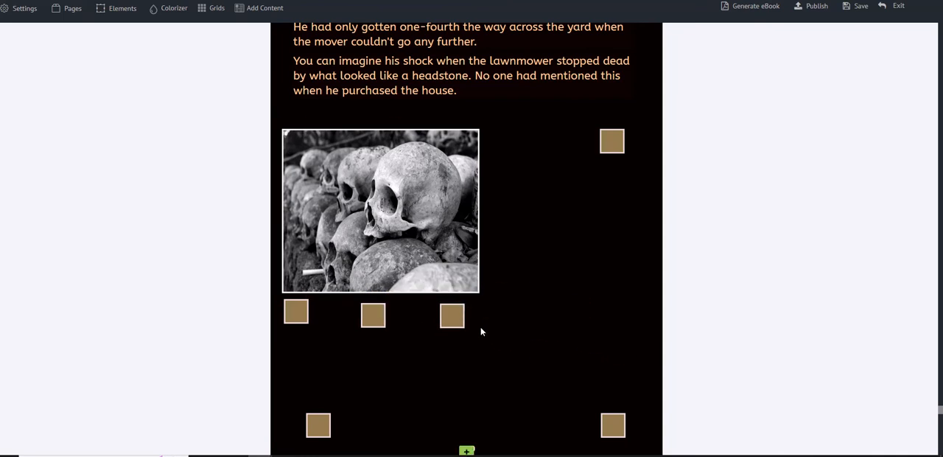
Step: Align the three squares flush under the picture's left corner, middle and right corner, and delete the brown square at the page's upper right
mouse_move(458, 319)
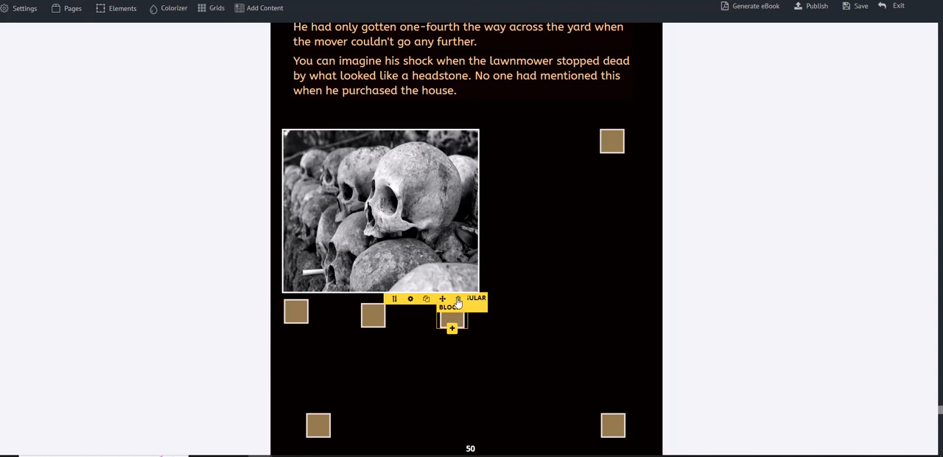
left_click_drag(445, 298, 461, 293)
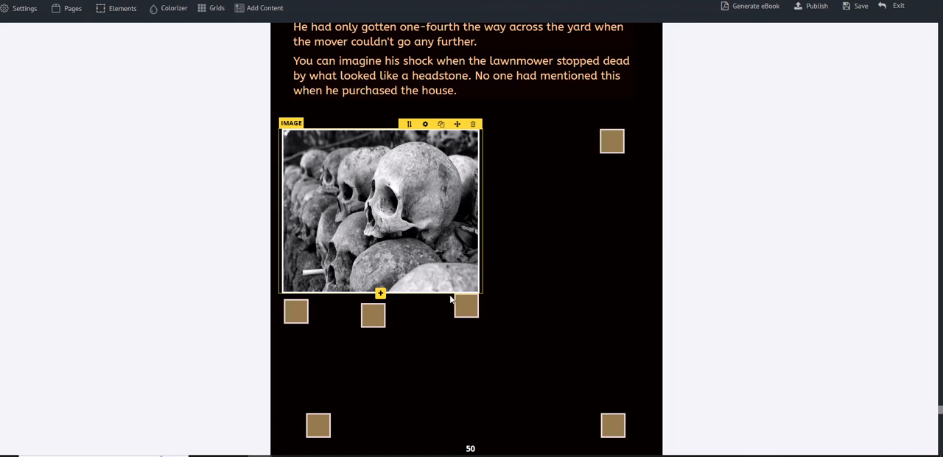
mouse_move(304, 308)
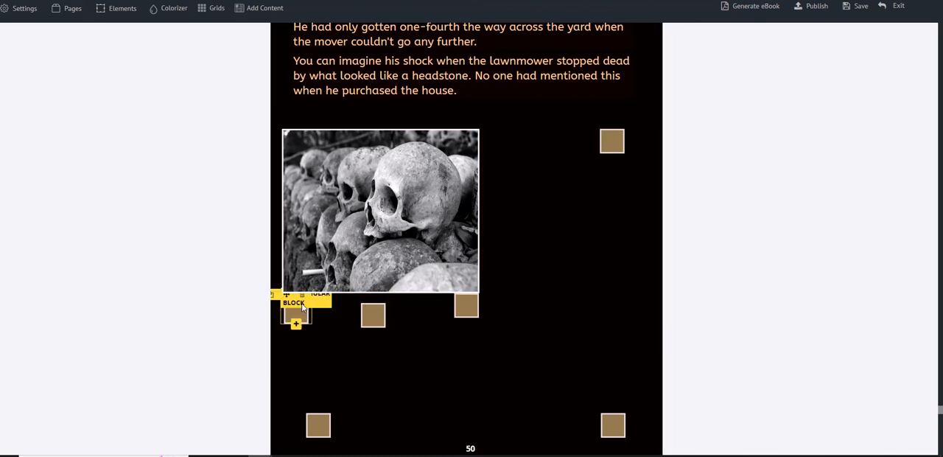
left_click_drag(287, 295, 287, 292)
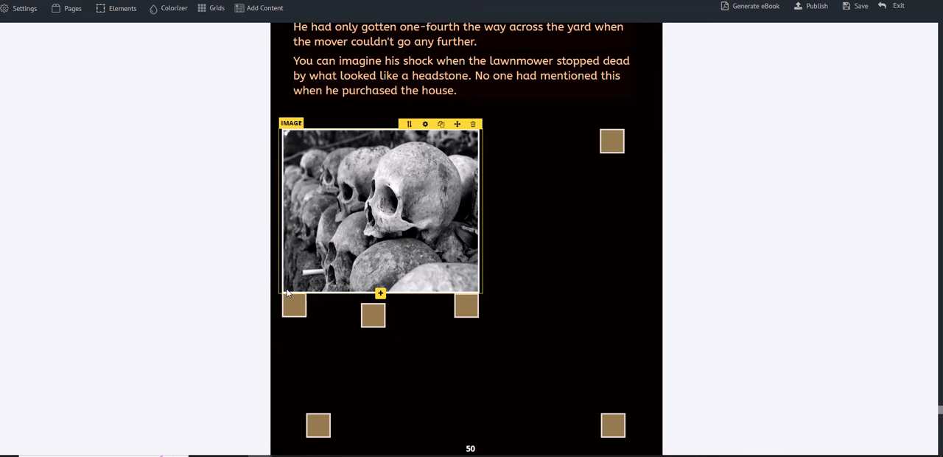
mouse_move(373, 317)
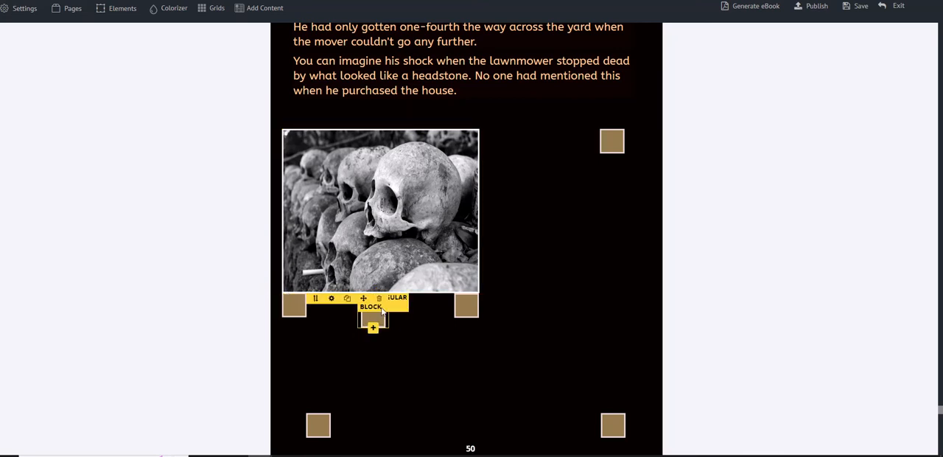
left_click_drag(367, 297, 370, 290)
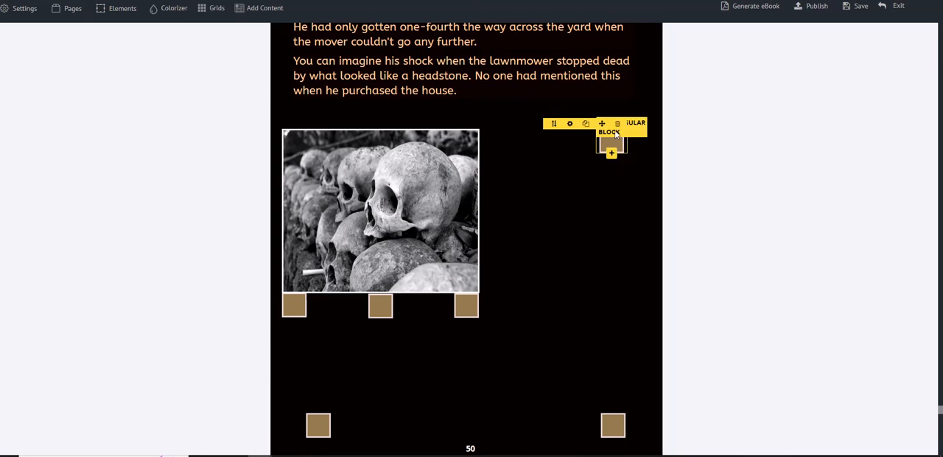
left_click(617, 125)
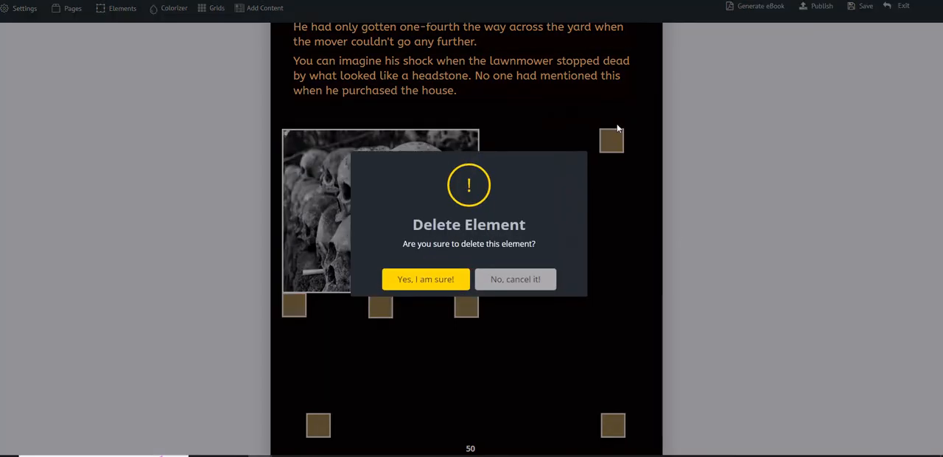
left_click(426, 281)
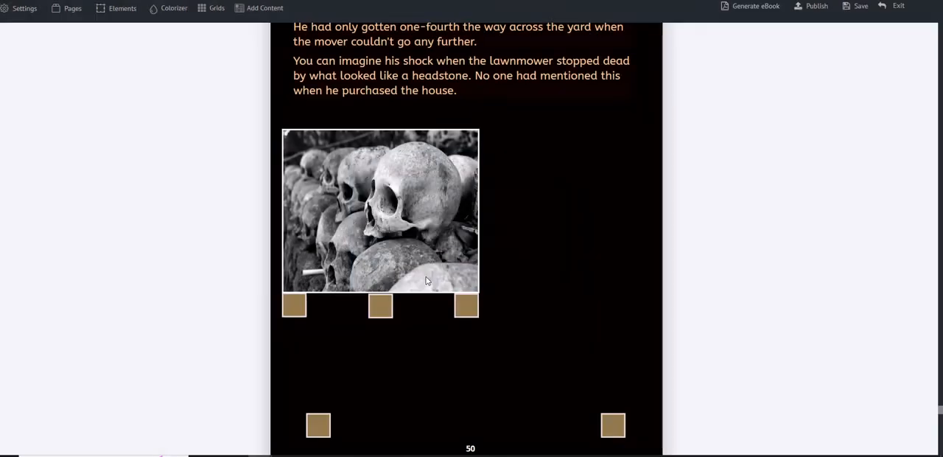
Step: Duplicate the paragraph about George starting with the grass on page 50
scroll(501, 127, "up", 2)
scroll(501, 127, "up", 1)
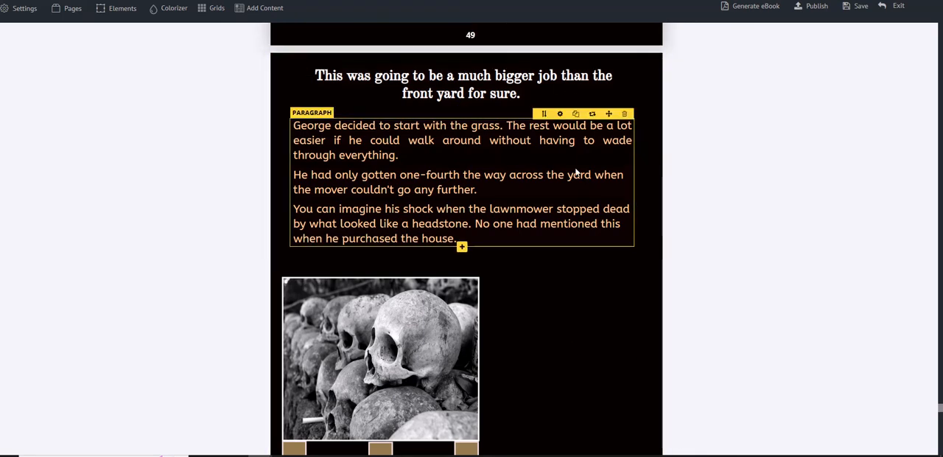
left_click(576, 116)
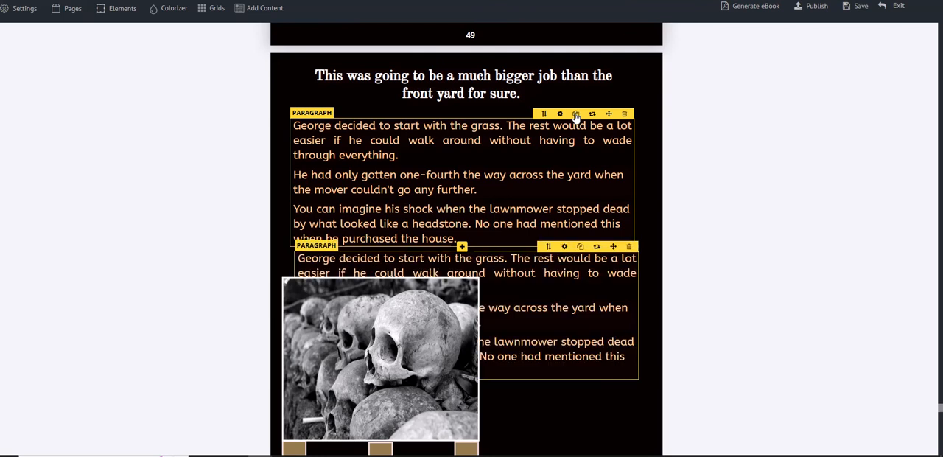
Step: Set the duplicated paragraph's width to 300 and place it to the right of the skulls picture
left_click(564, 247)
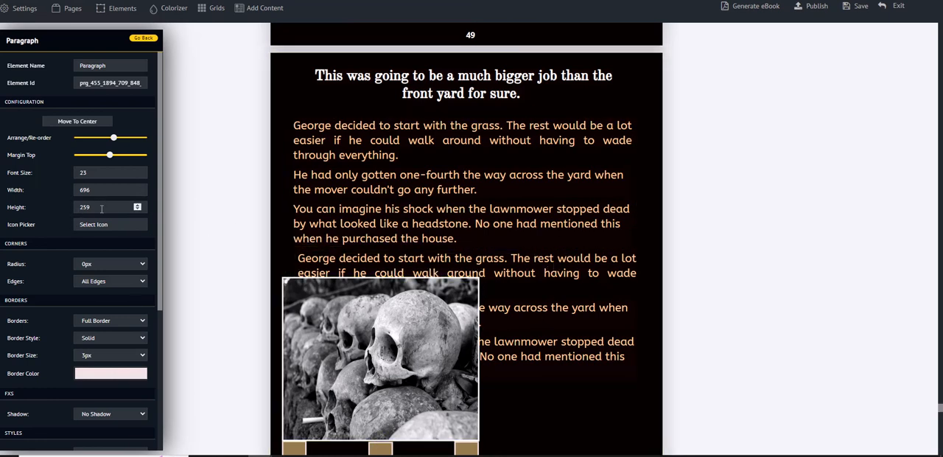
left_click_drag(96, 189, 68, 191)
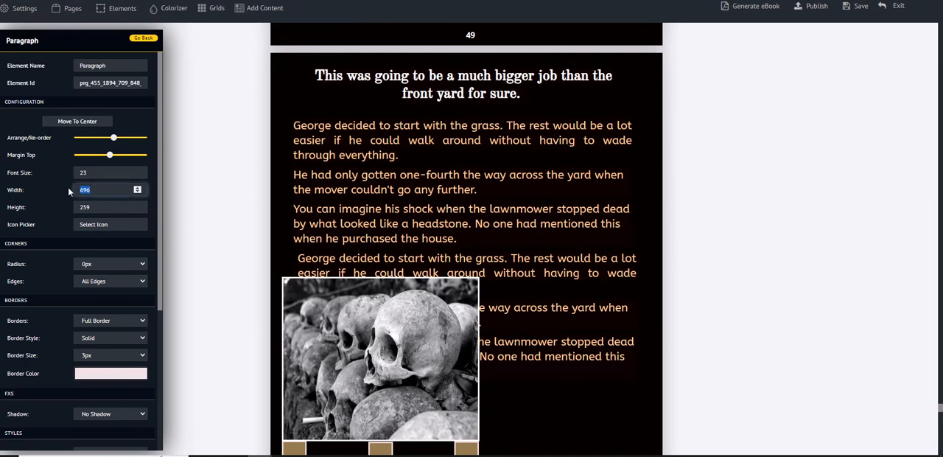
type("300")
left_click(155, 222)
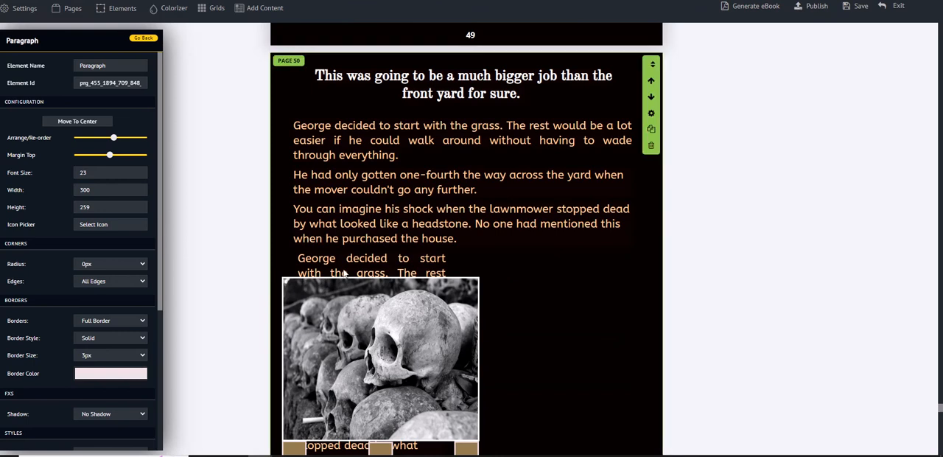
left_click_drag(425, 246, 626, 272)
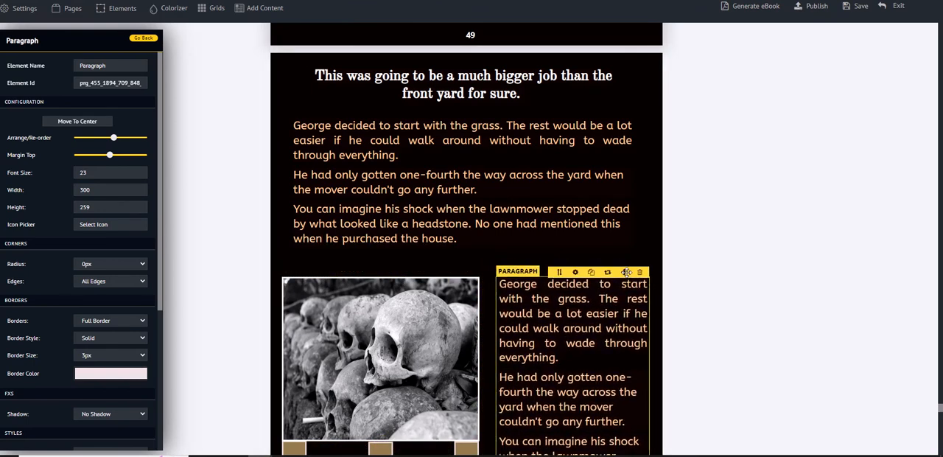
left_click(673, 267)
Step: Set the duplicated paragraph's width to 310 and its height to 410
scroll(692, 272, "down", 1)
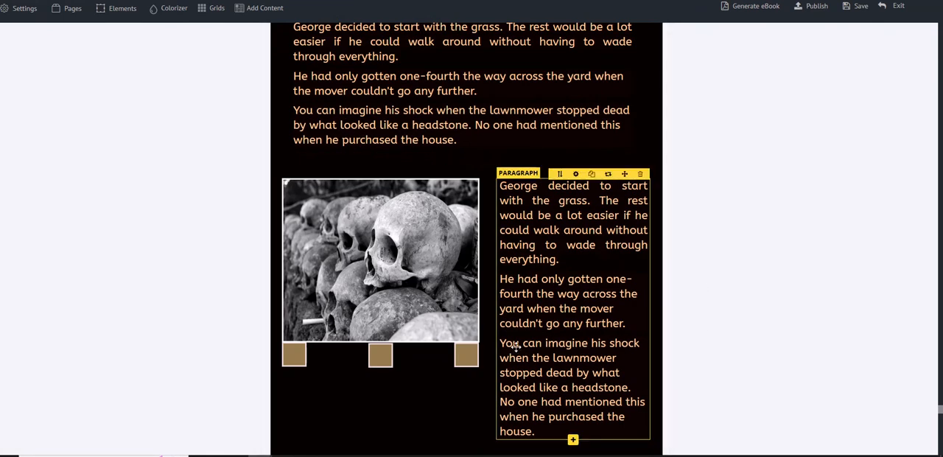
left_click(575, 174)
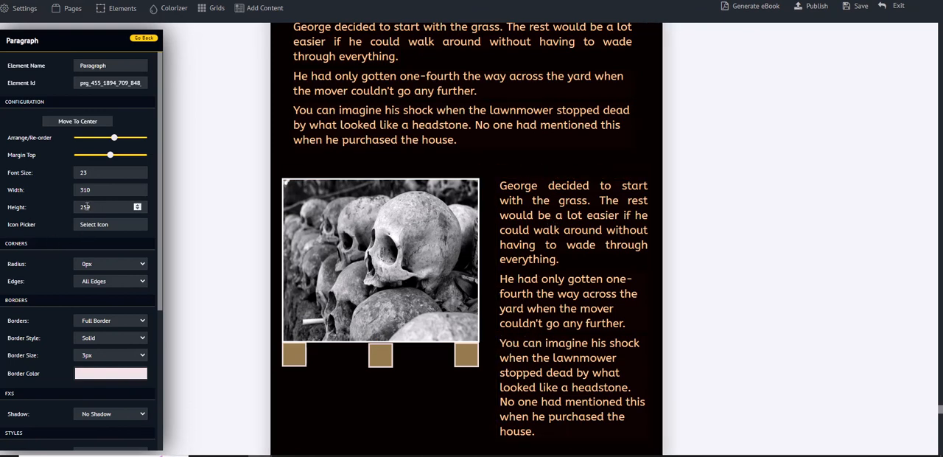
left_click_drag(88, 208, 79, 207)
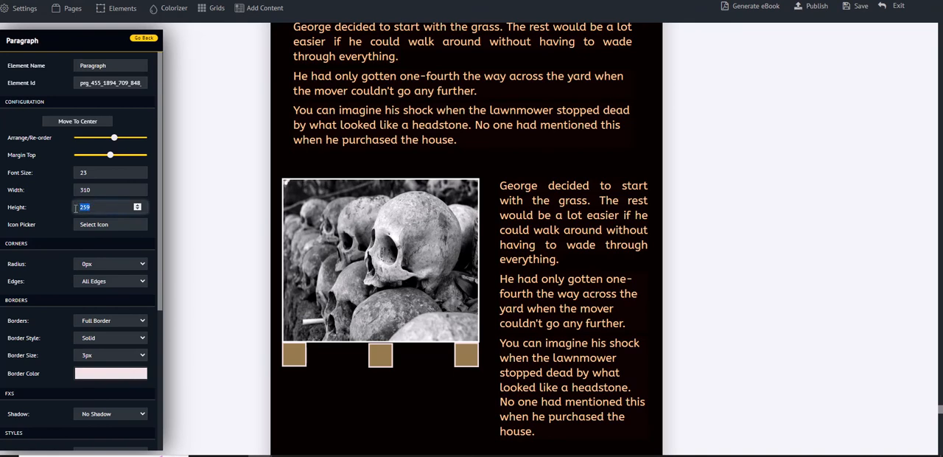
type("410")
left_click(153, 266)
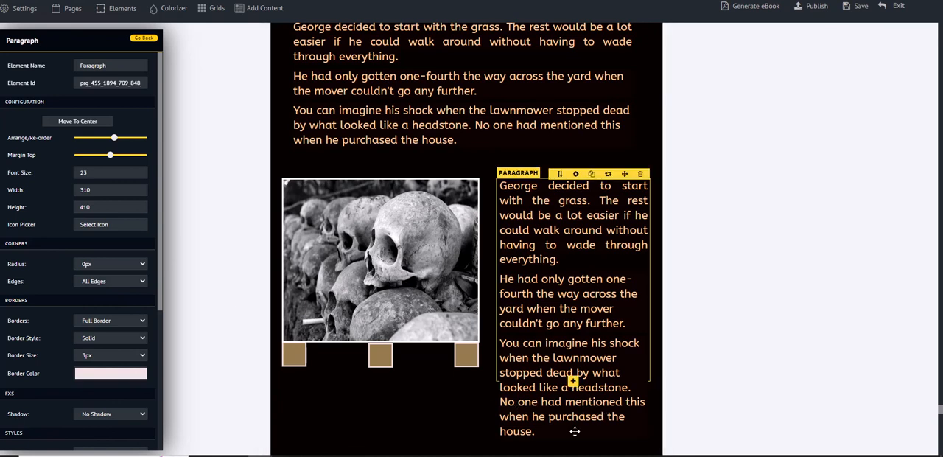
Step: Delete the end of the duplicated paragraph, from "stopped dead by what looked like a headstone" through "house."
left_click(543, 434)
left_click_drag(539, 431, 491, 378)
key("BackSpace")
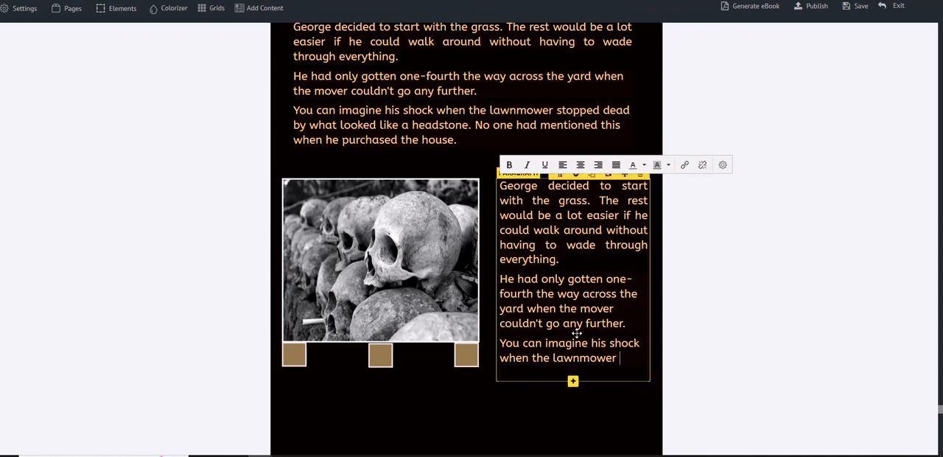
Step: Set the duplicated paragraph's height to 375
left_click(576, 175)
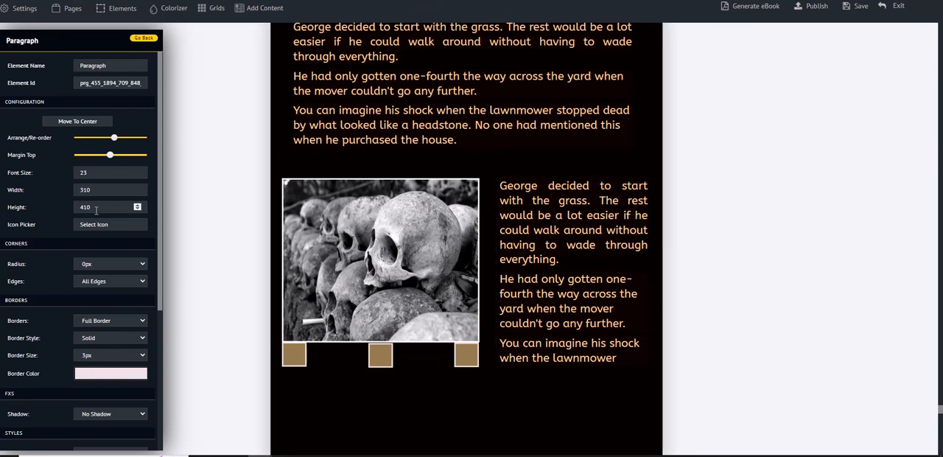
left_click_drag(92, 207, 73, 210)
type("375")
Step: Delete the leftover fragment "You can imagine his shock when the lawnmower" from the paragraph beside the skulls picture
left_click(612, 324)
left_click_drag(623, 361, 500, 339)
key("BackSpace")
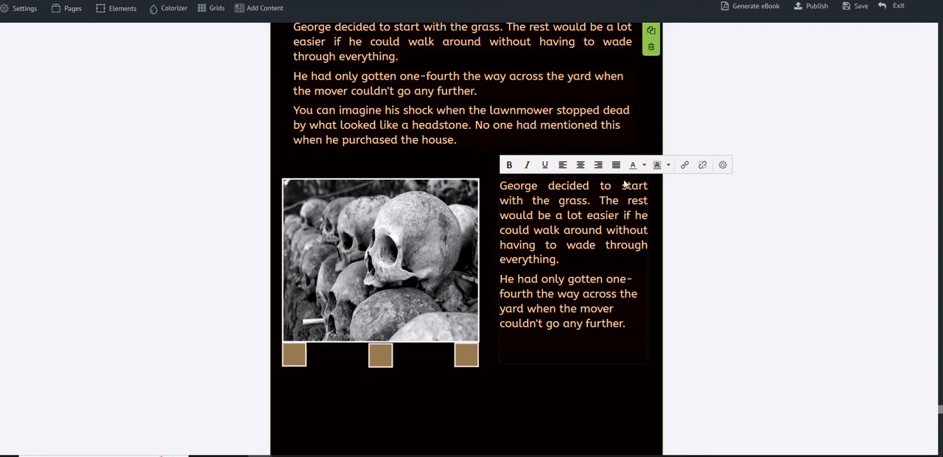
left_click(625, 177)
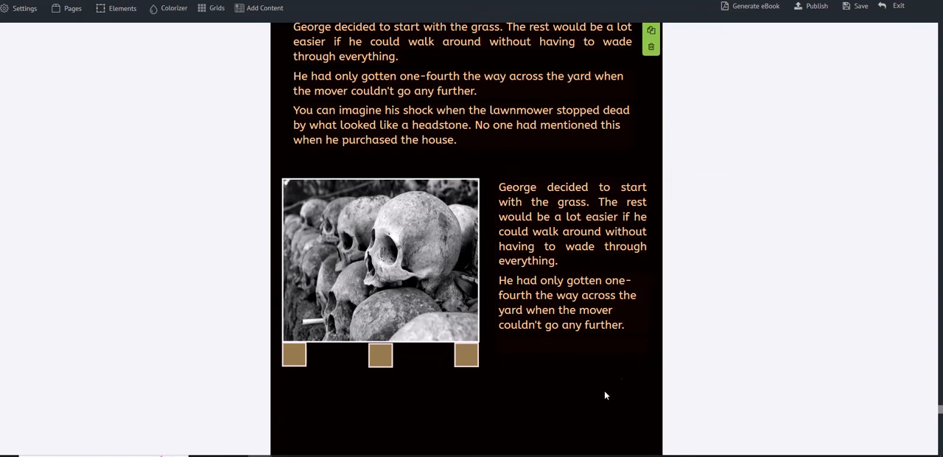
Step: Add the line "The ghost story" below the text in the paragraph beside the skulls picture
left_click(645, 332)
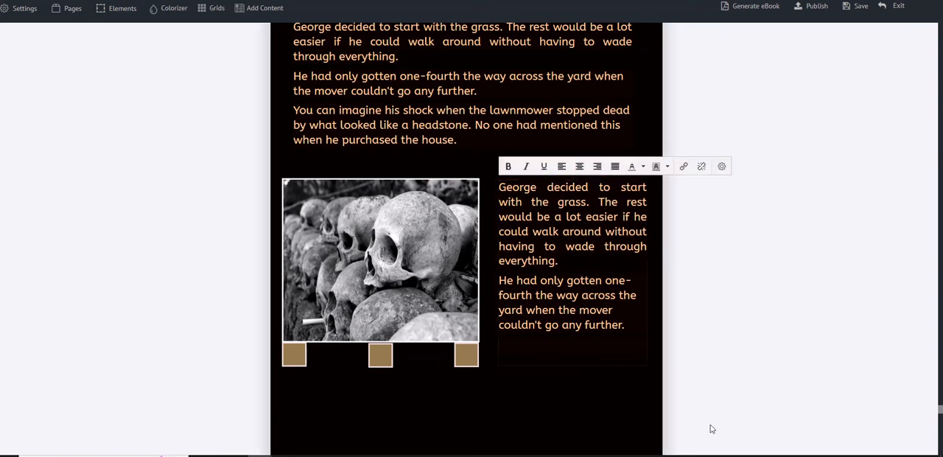
type("The ghost")
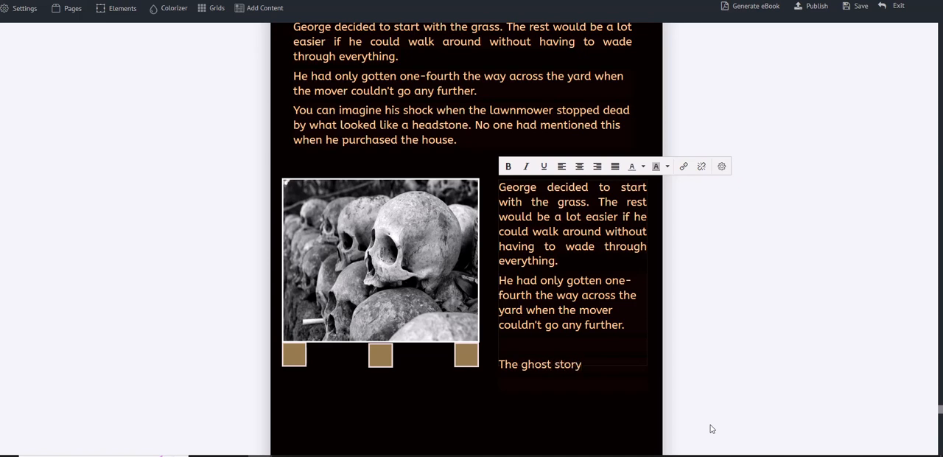
type(" story")
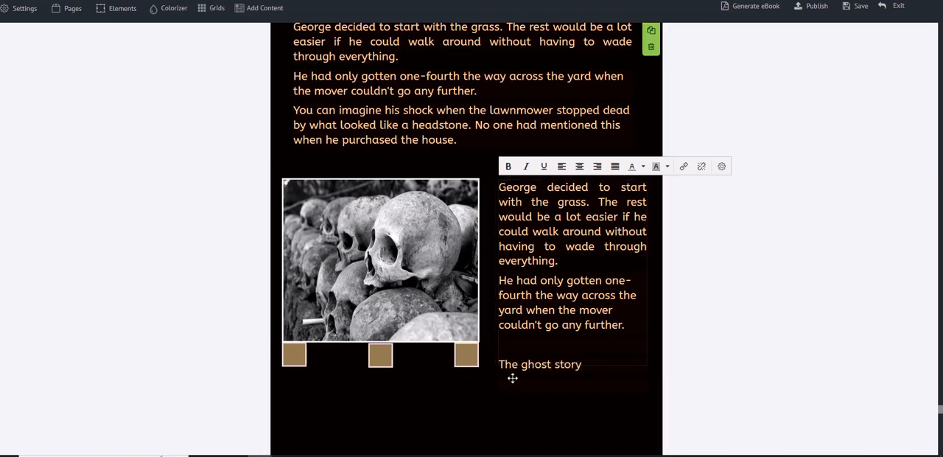
left_click(517, 381)
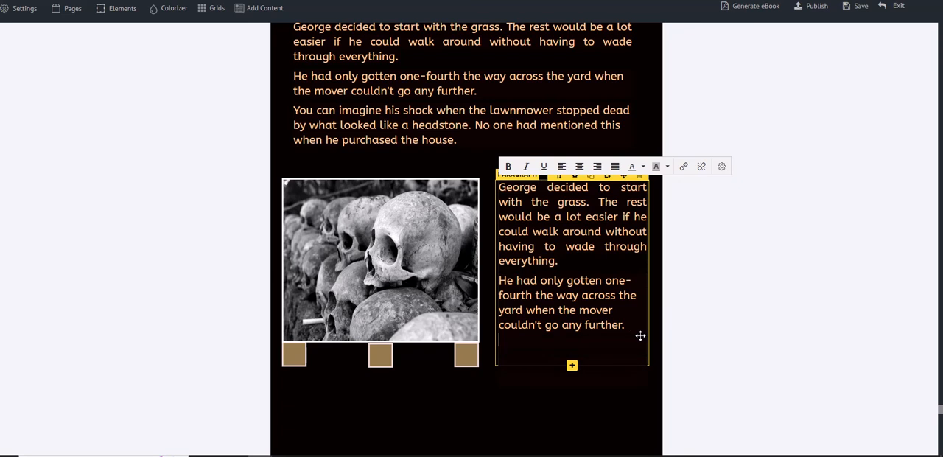
Step: Color the line "The ghost story" orange and remove the blank line above it
left_click_drag(505, 359, 487, 353)
left_click(566, 363)
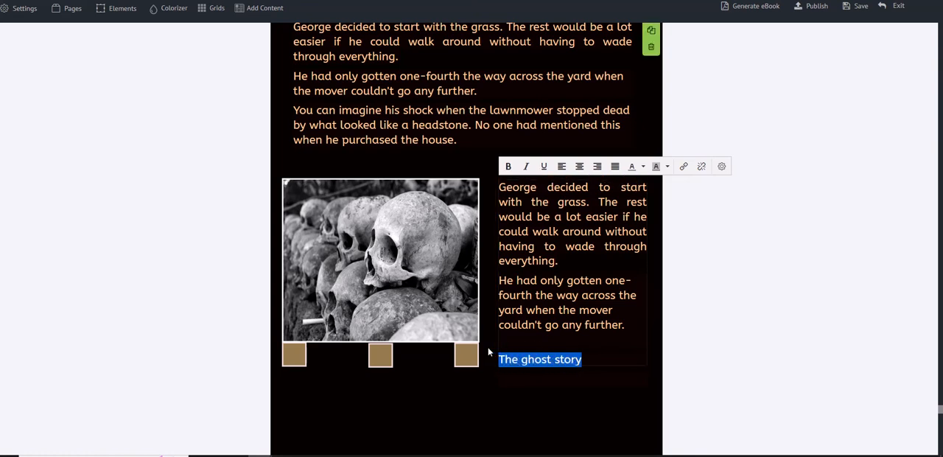
left_click(636, 167)
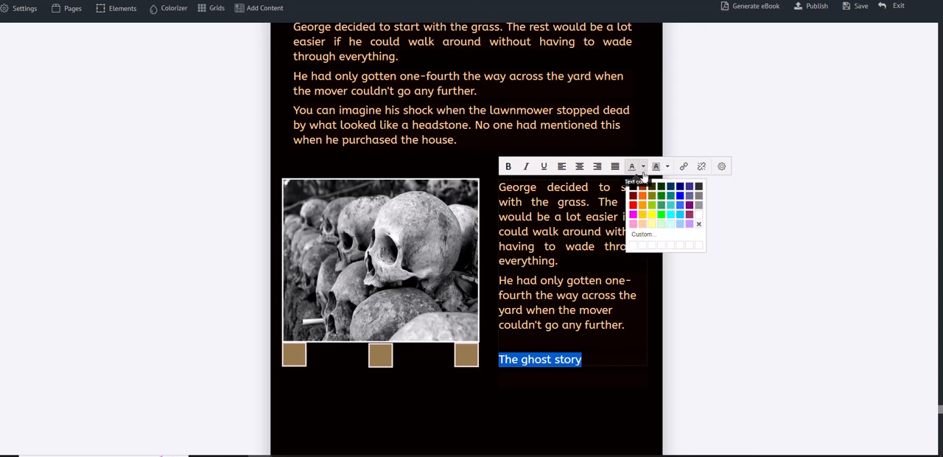
left_click(643, 211)
left_click(627, 345)
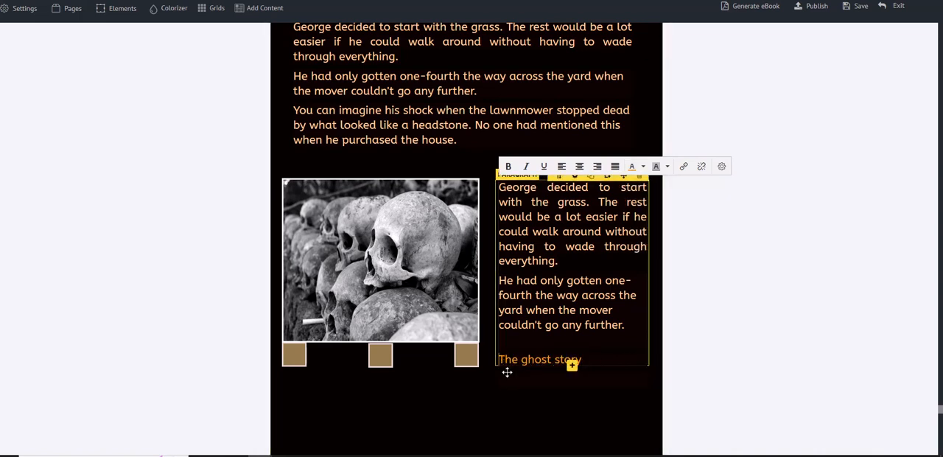
key("BackSpace")
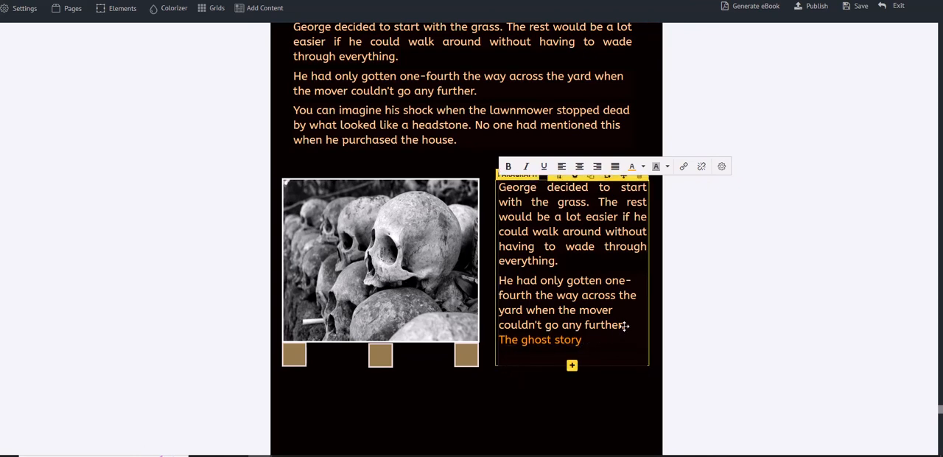
Step: Try to give the line "couldn't go any further." a custom text color
left_click_drag(626, 325, 497, 325)
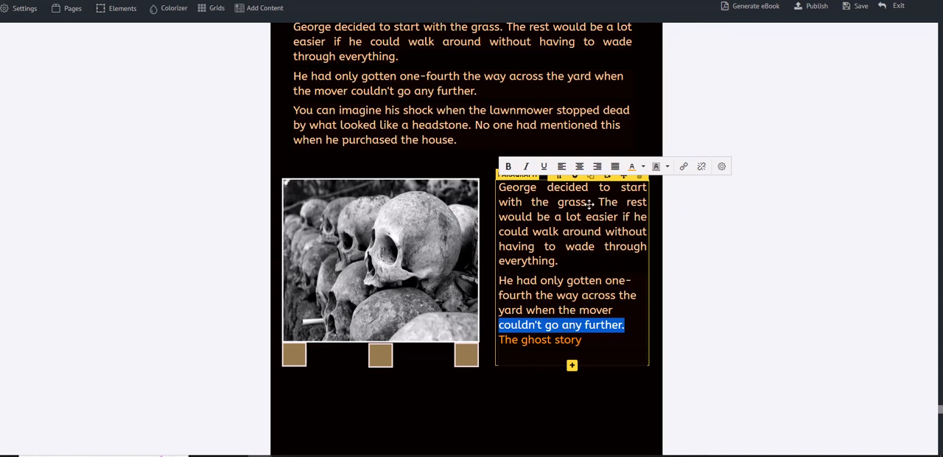
left_click(642, 168)
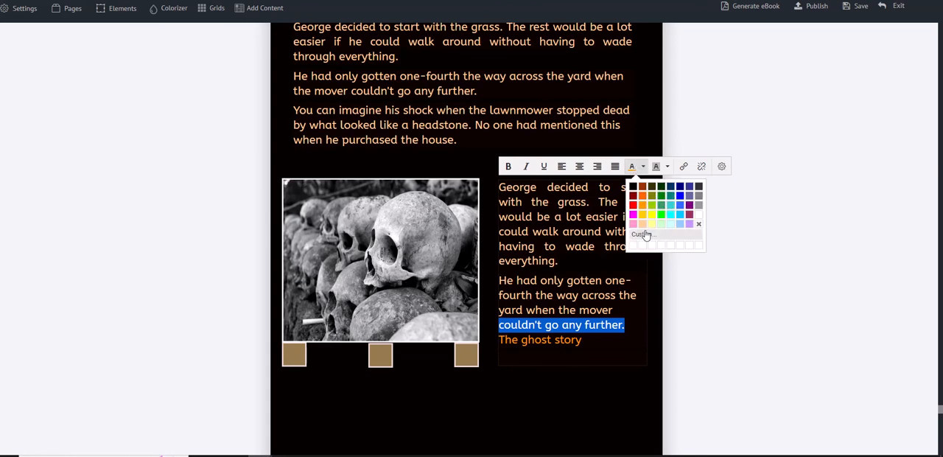
left_click(642, 233)
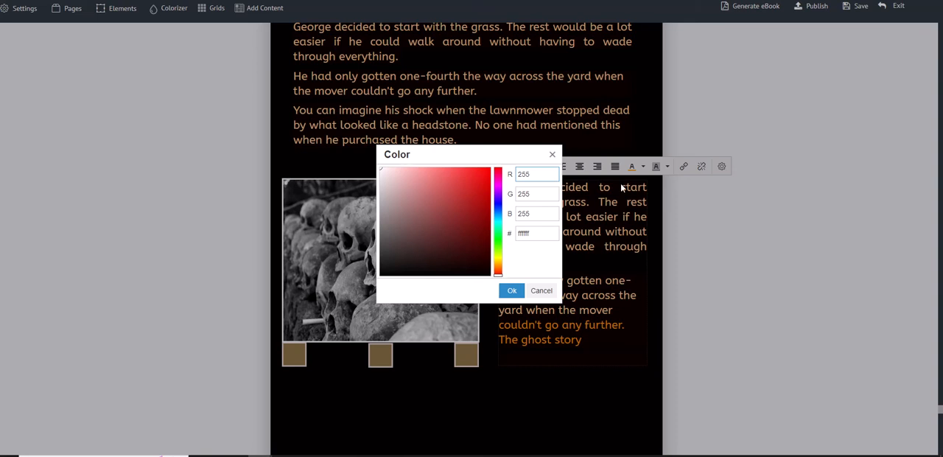
left_click(552, 154)
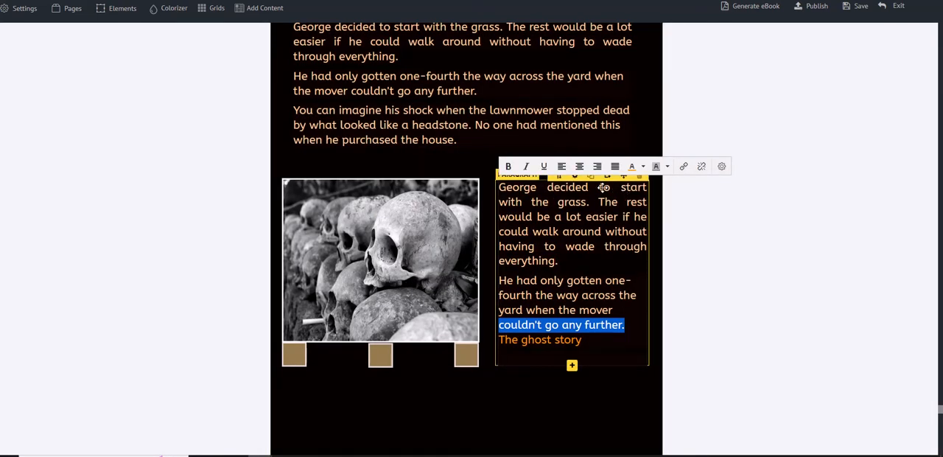
Step: Examine the style and text color settings of the paragraph beside the picture, and the template page that follows it
left_click(576, 178)
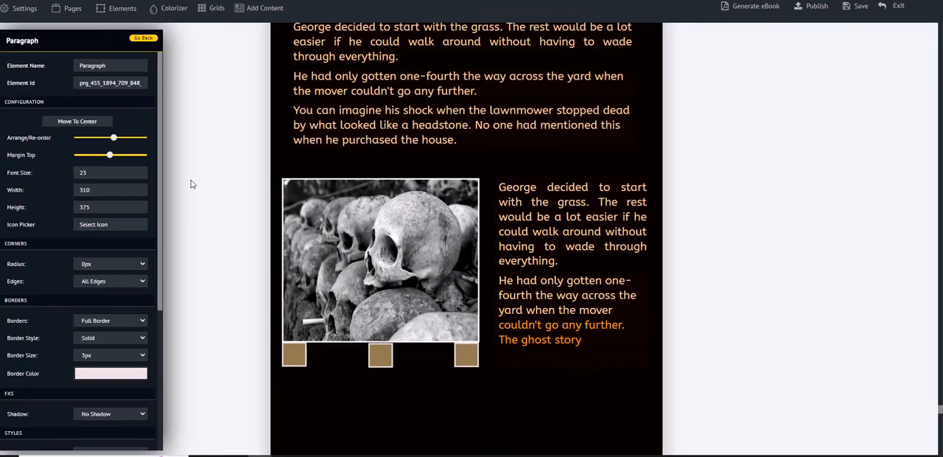
scroll(147, 219, "down", 5)
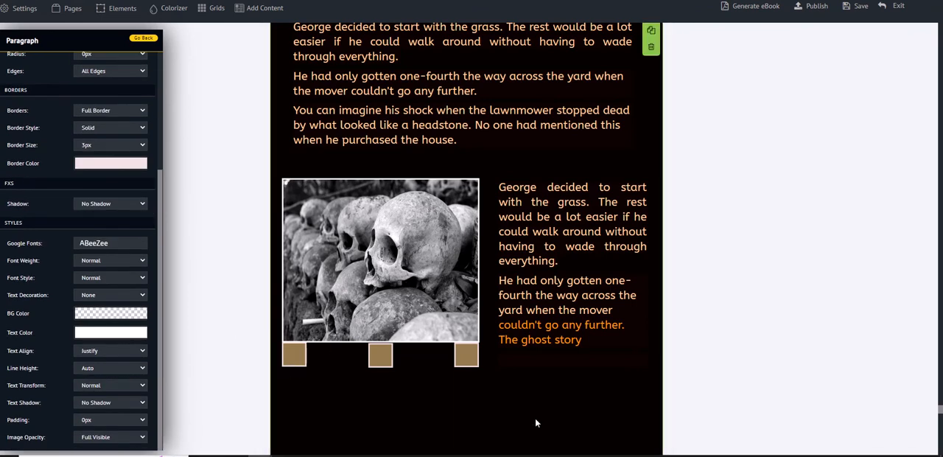
left_click(540, 316)
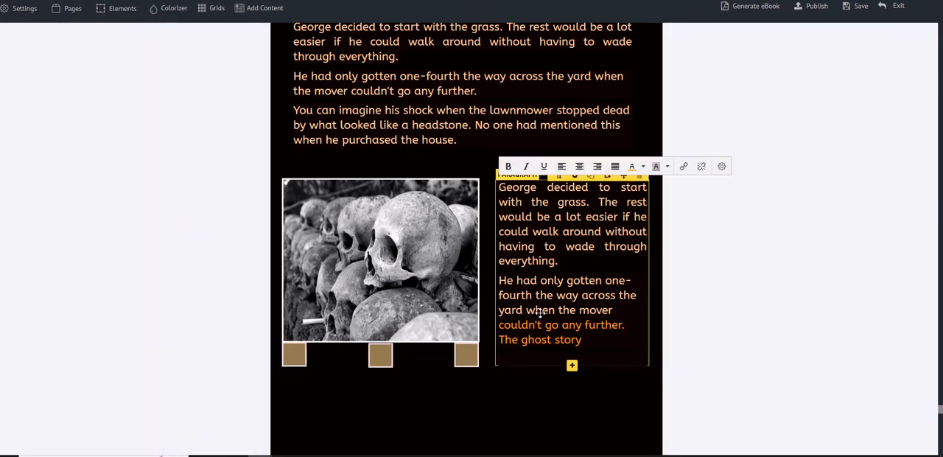
left_click_drag(577, 310, 499, 309)
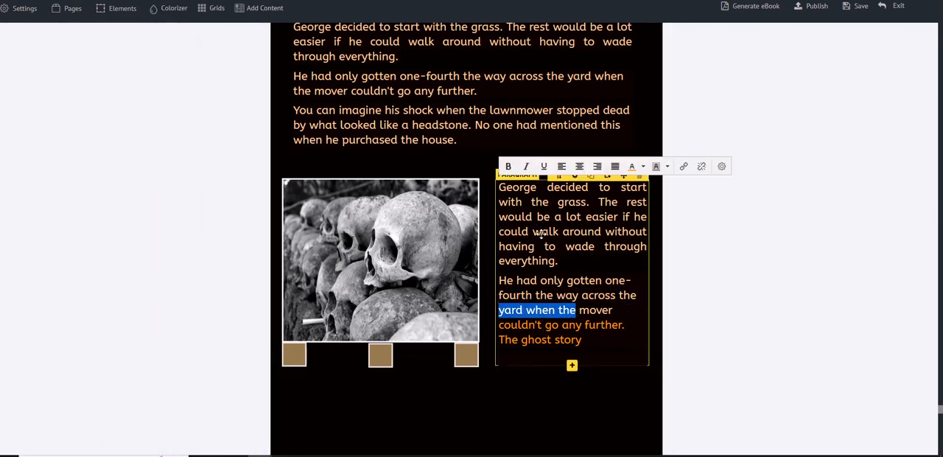
left_click(574, 177)
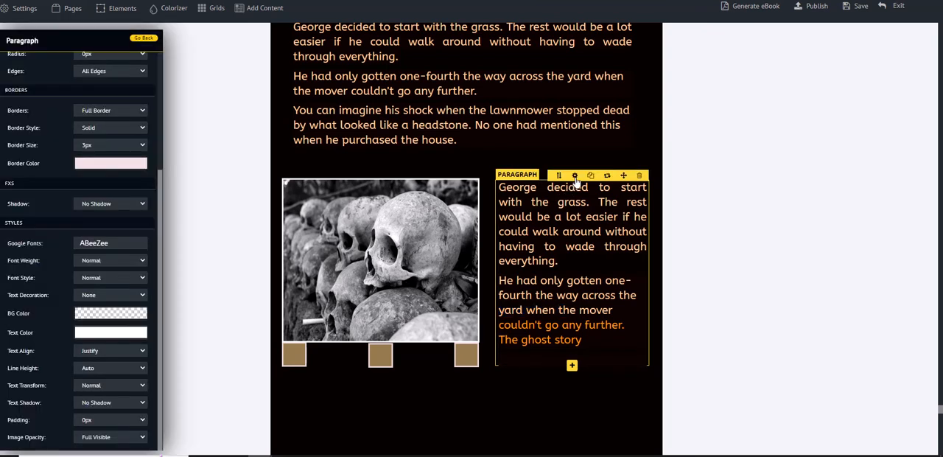
scroll(175, 237, "down", 5)
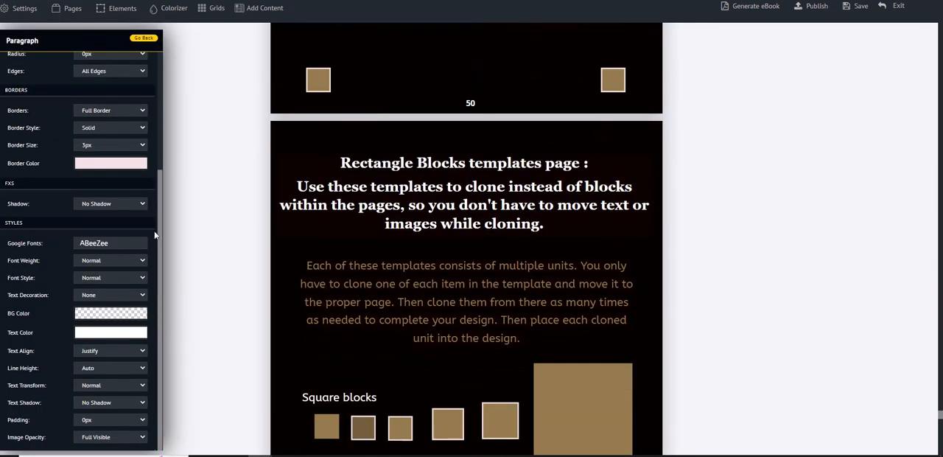
scroll(131, 226, "up", 3)
scroll(131, 108, "down", 3)
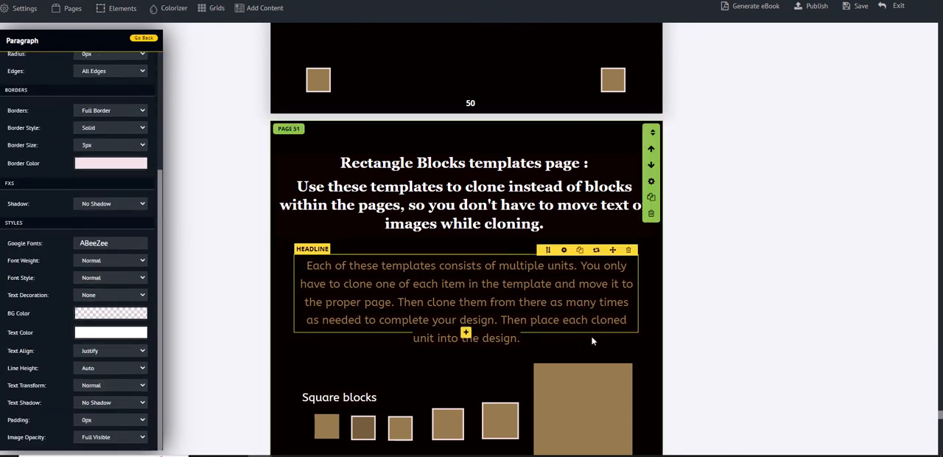
scroll(594, 337, "down", 3)
scroll(596, 338, "up", 3)
scroll(608, 341, "up", 5)
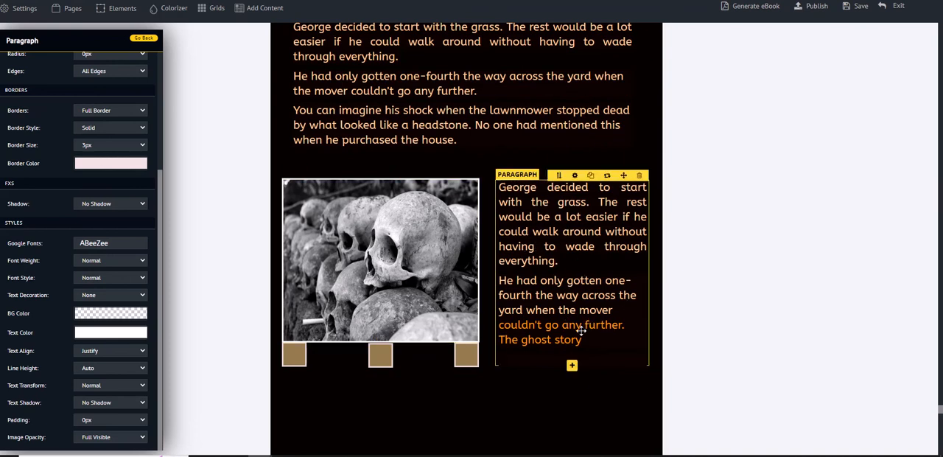
Step: Apply the light peach text color to the words "yard when the mover" as a match for the paragraph's color
left_click(522, 355)
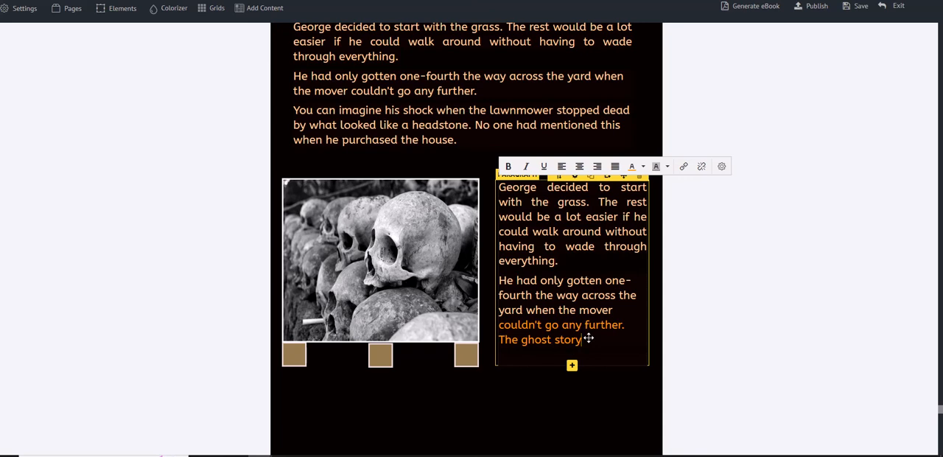
left_click_drag(614, 310, 499, 308)
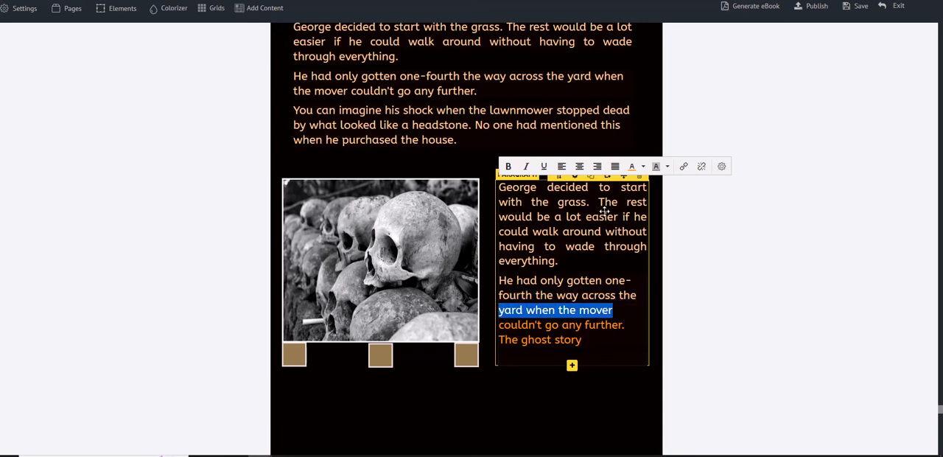
left_click(643, 167)
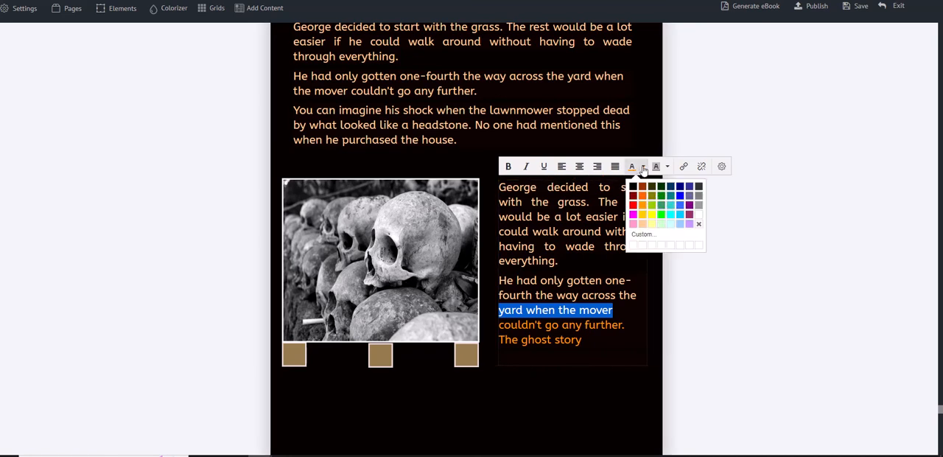
left_click(641, 227)
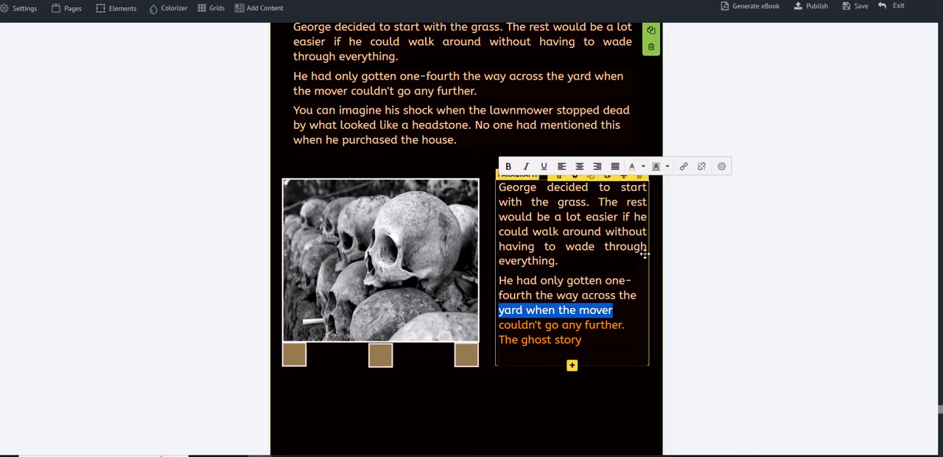
Step: Change the lines "couldn't go any further." and "The ghost story" to the light peach text color
scroll(631, 308, "up", 1)
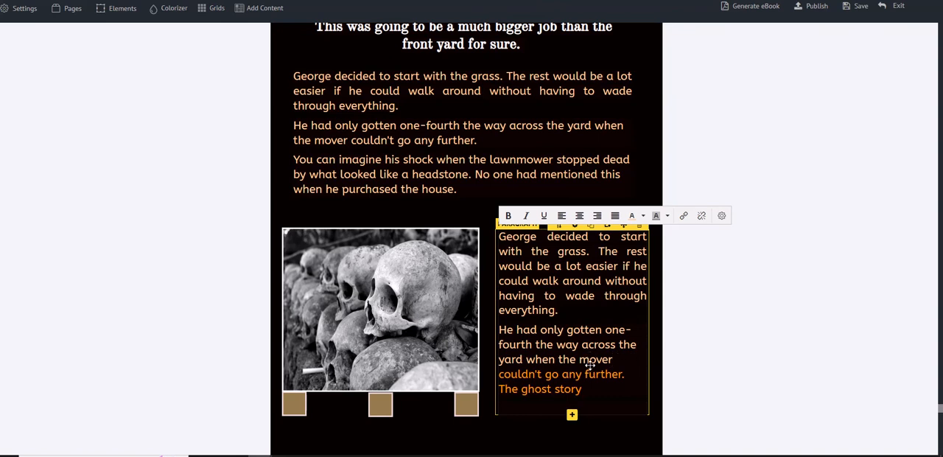
left_click_drag(583, 391, 498, 374)
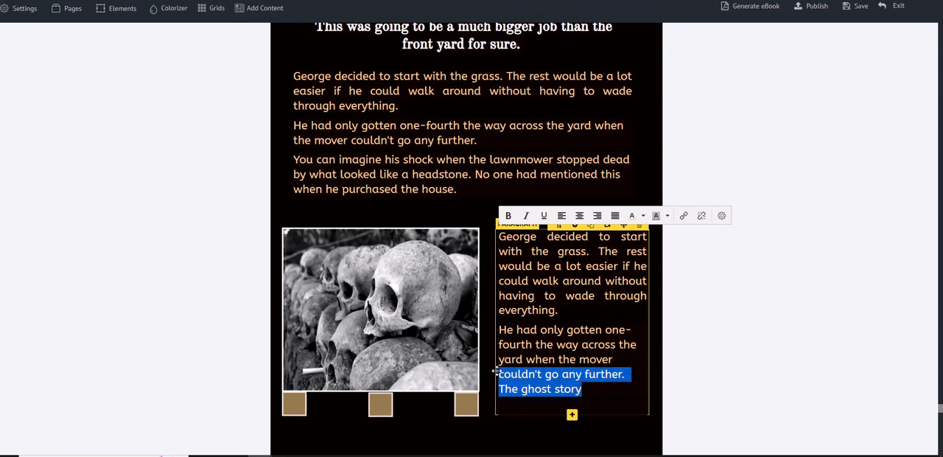
left_click(641, 218)
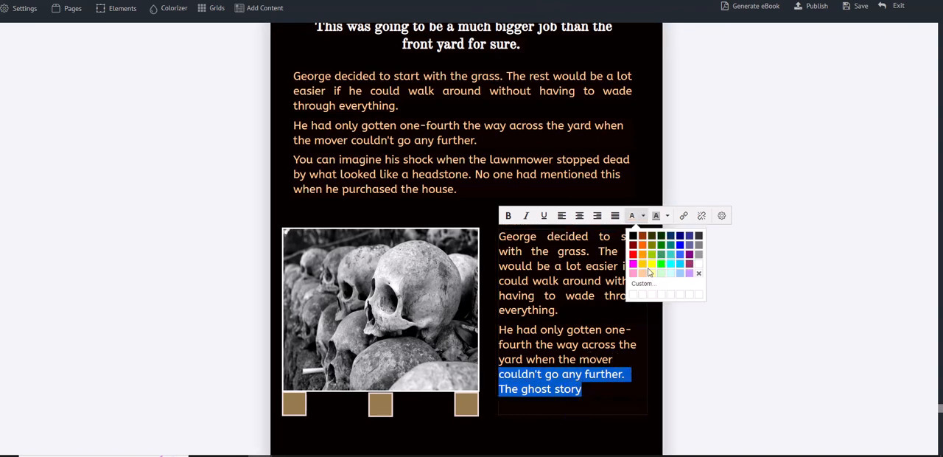
left_click(644, 278)
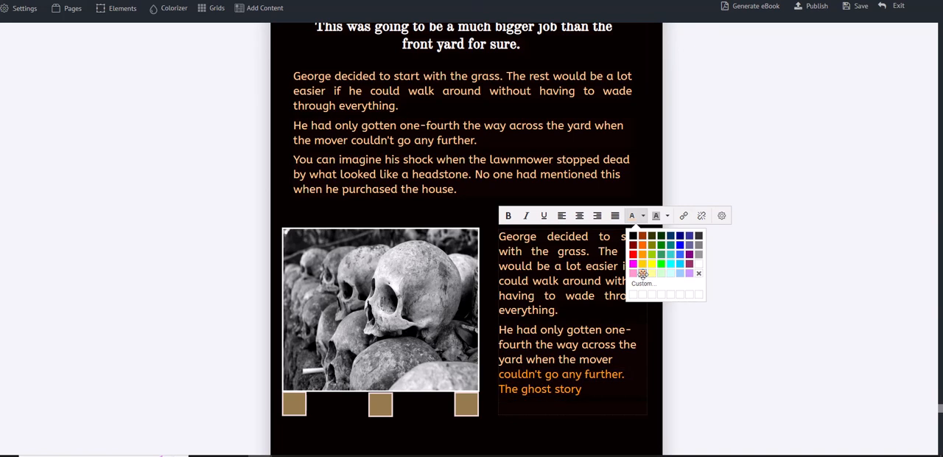
left_click(613, 394)
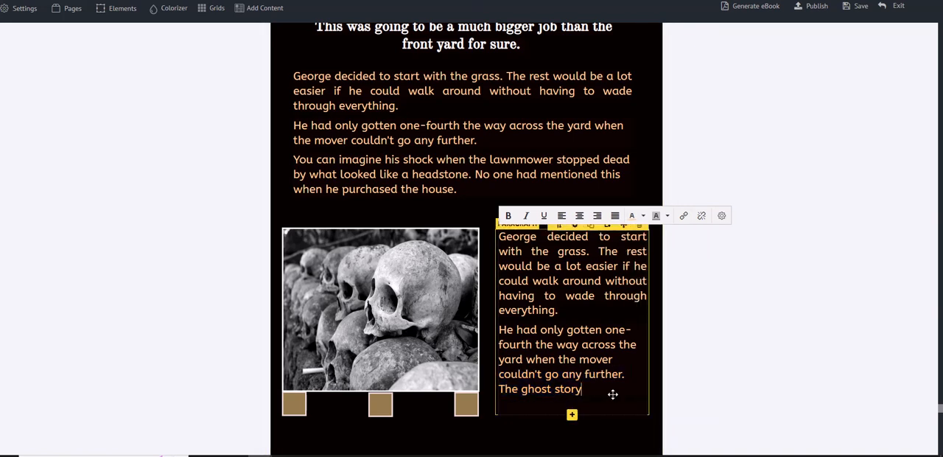
left_click(643, 216)
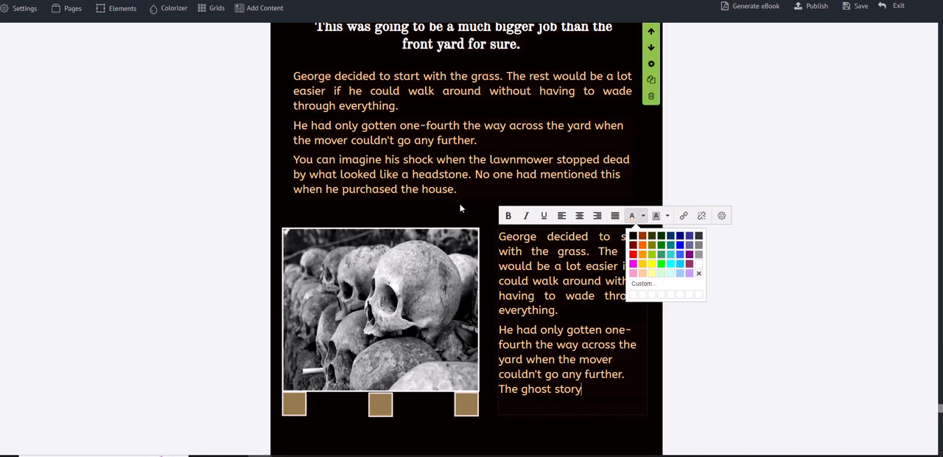
scroll(462, 206, "up", 1)
scroll(476, 210, "down", 4)
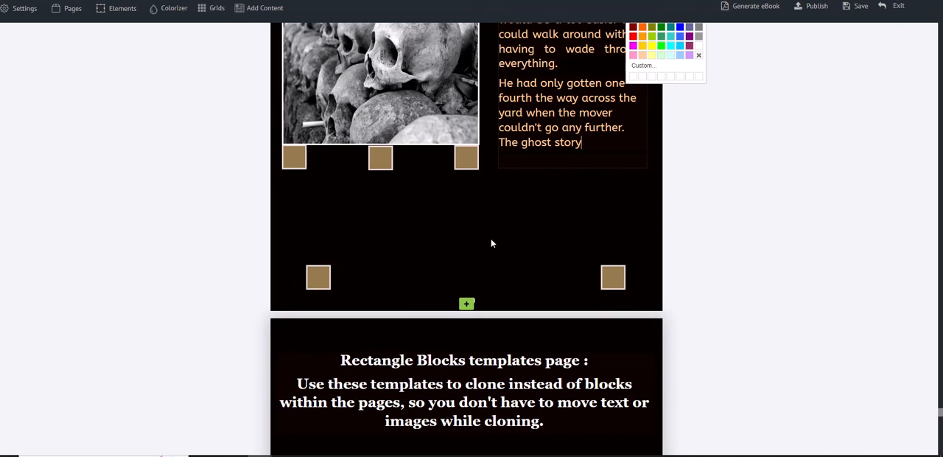
Step: Clone the long bordered rectangular block at the bottom of the Rectangle Blocks templates page
scroll(597, 259, "up", 12)
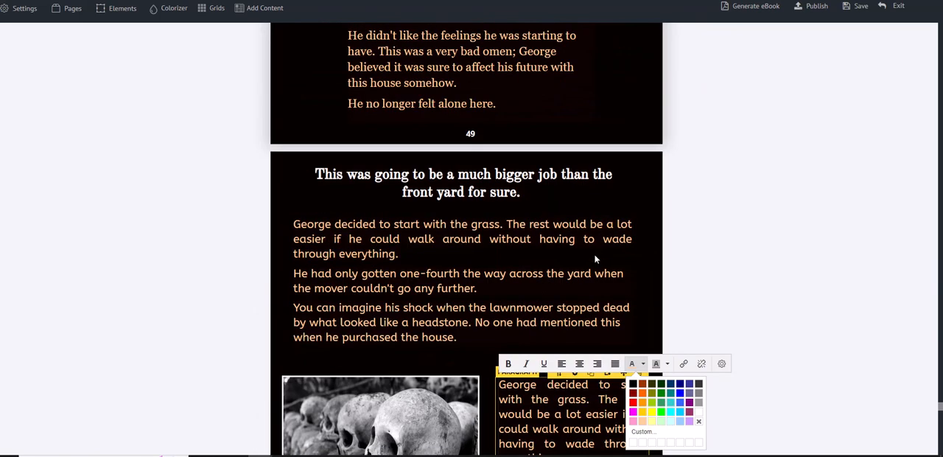
scroll(596, 256, "up", 7)
scroll(595, 254, "down", 15)
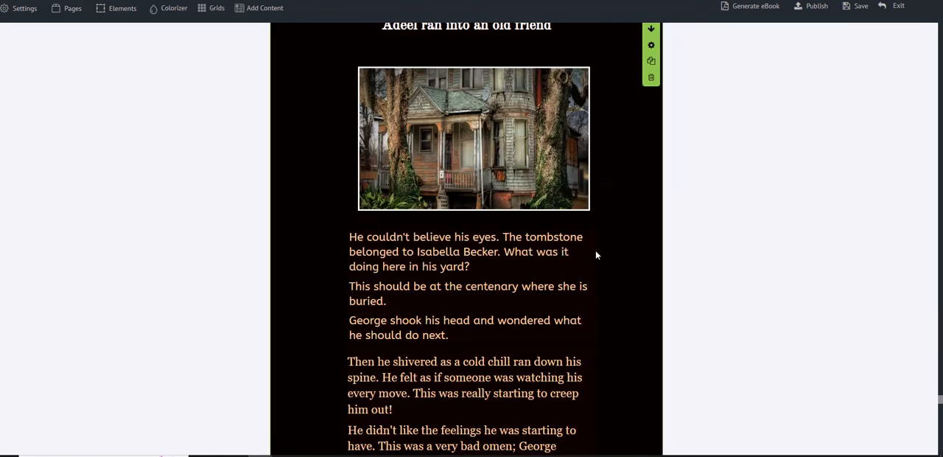
scroll(597, 255, "down", 15)
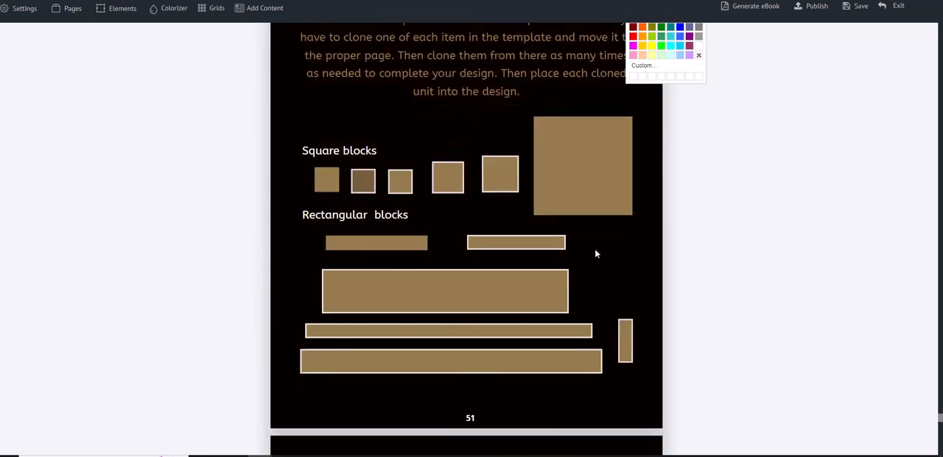
mouse_move(479, 314)
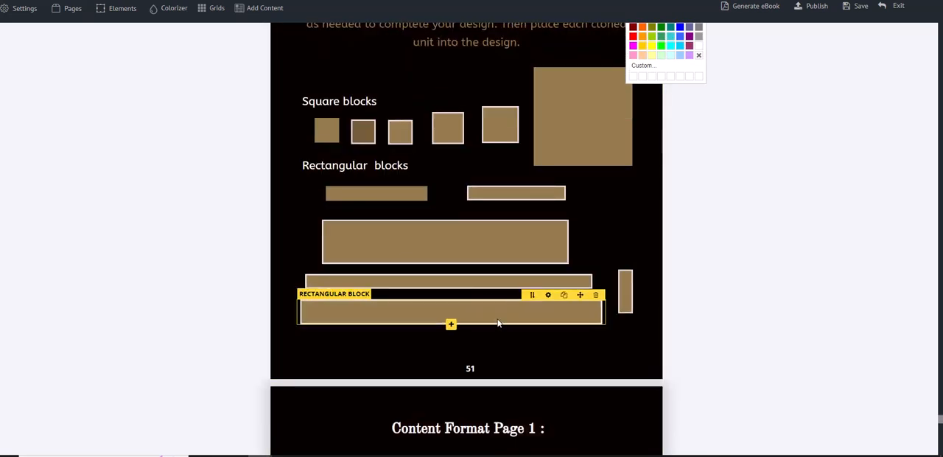
left_click(567, 298)
left_click(566, 296)
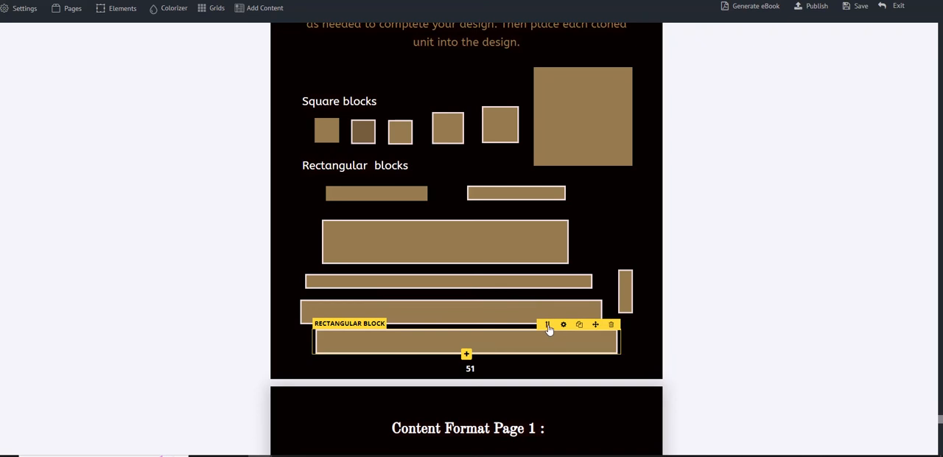
Step: Send the cloned rectangular block to page 50 and place it just below the row of three squares under the skulls photo
left_click(549, 326)
left_click(546, 325)
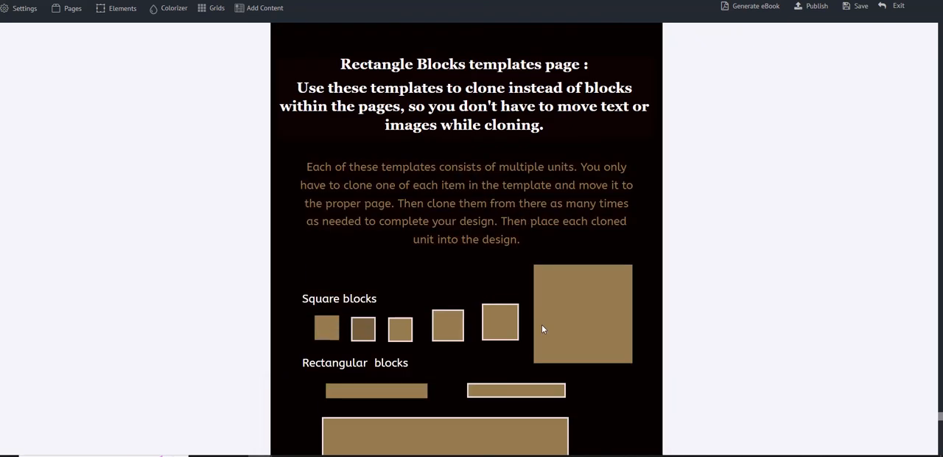
scroll(541, 329, "down", 1)
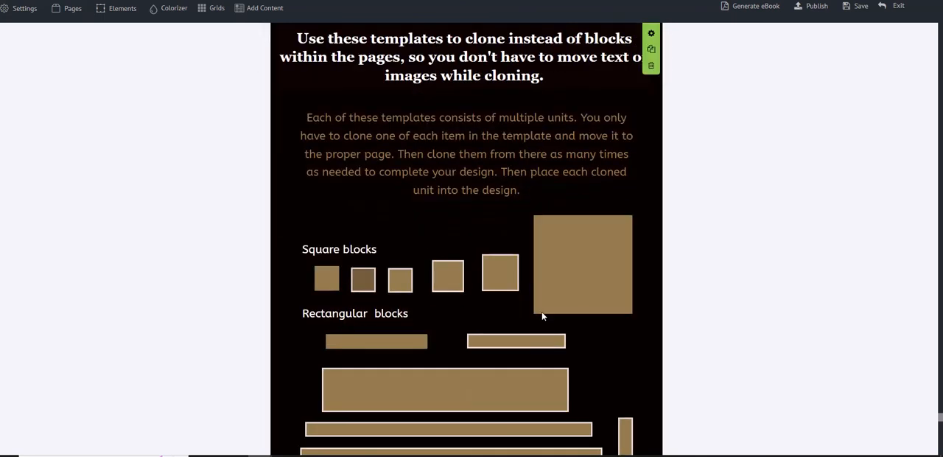
scroll(560, 328, "down", 2)
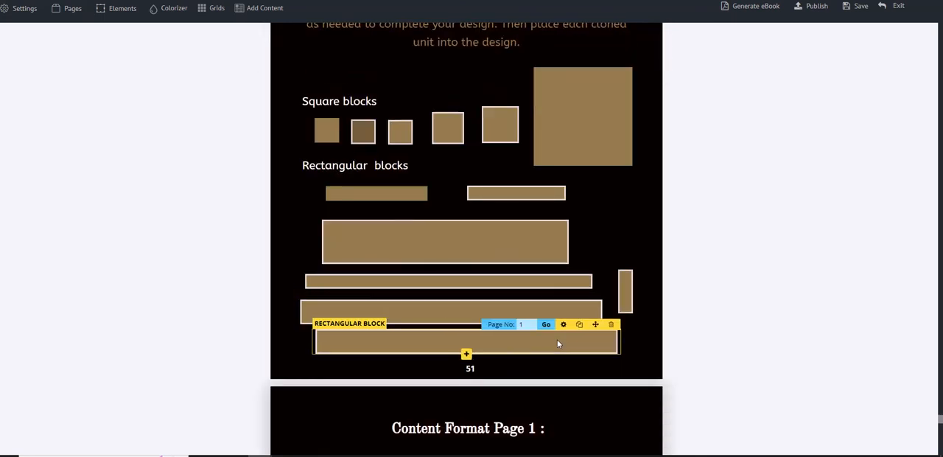
left_click(526, 325)
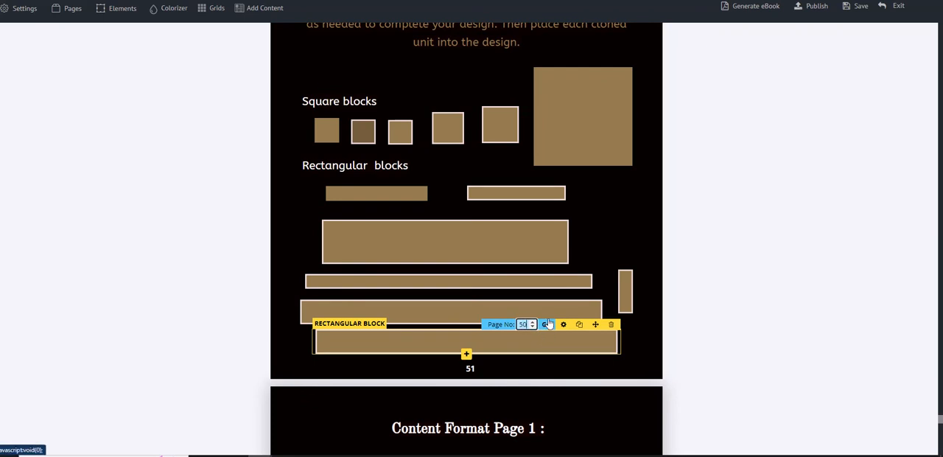
left_click(546, 325)
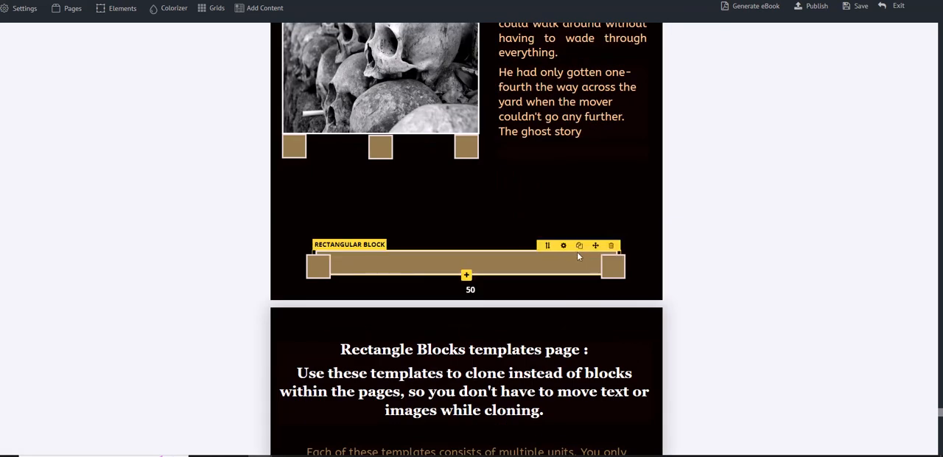
left_click_drag(595, 243, 579, 180)
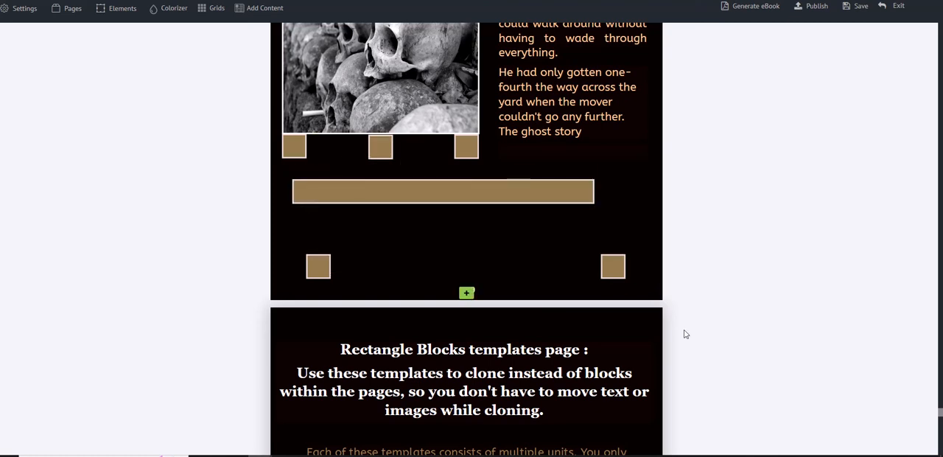
Step: Delete the two leftover squares near the bottom of page 50
left_click(611, 271)
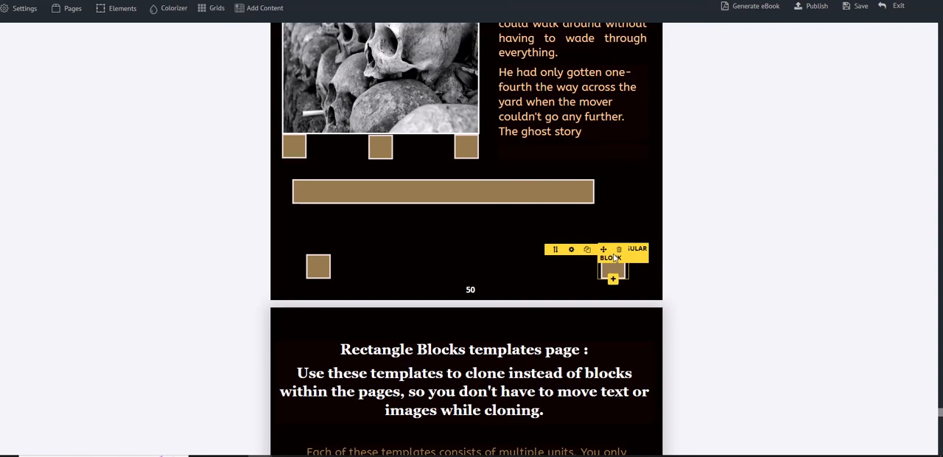
left_click(619, 249)
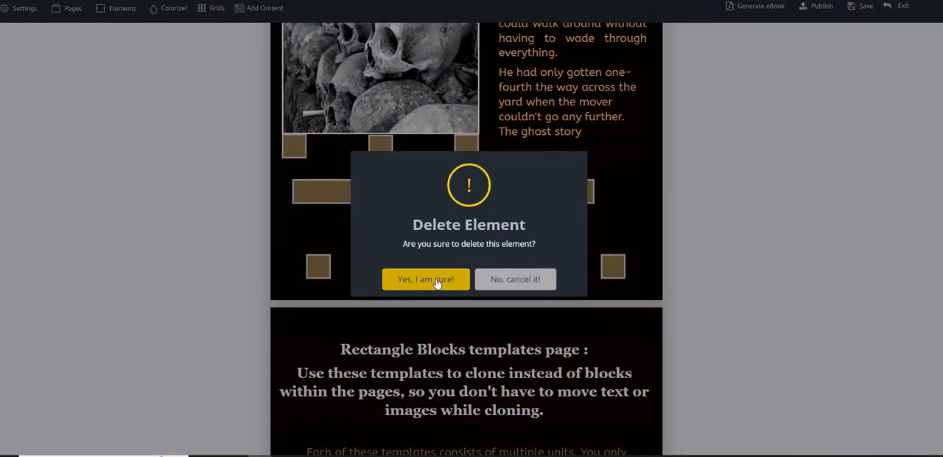
left_click(437, 282)
left_click(326, 269)
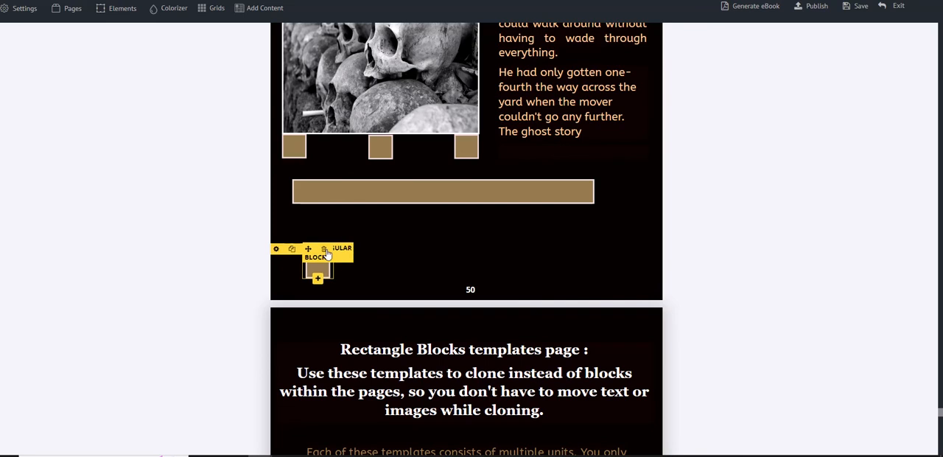
left_click(326, 252)
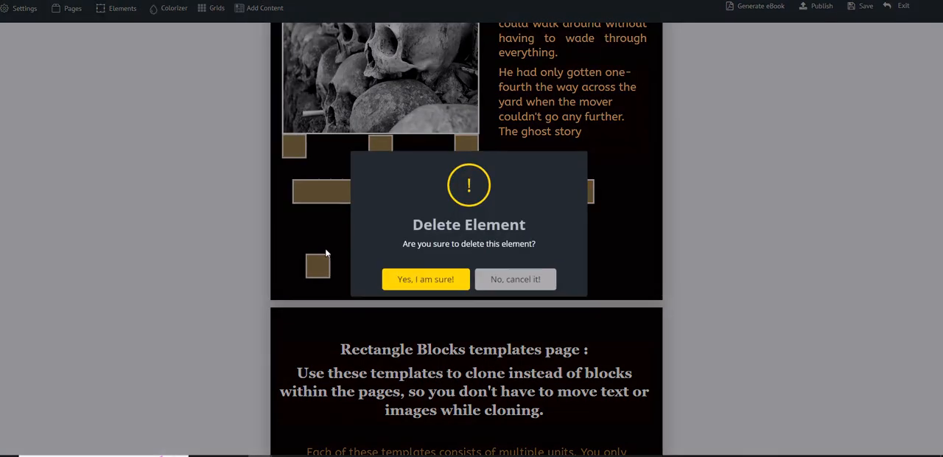
left_click(444, 285)
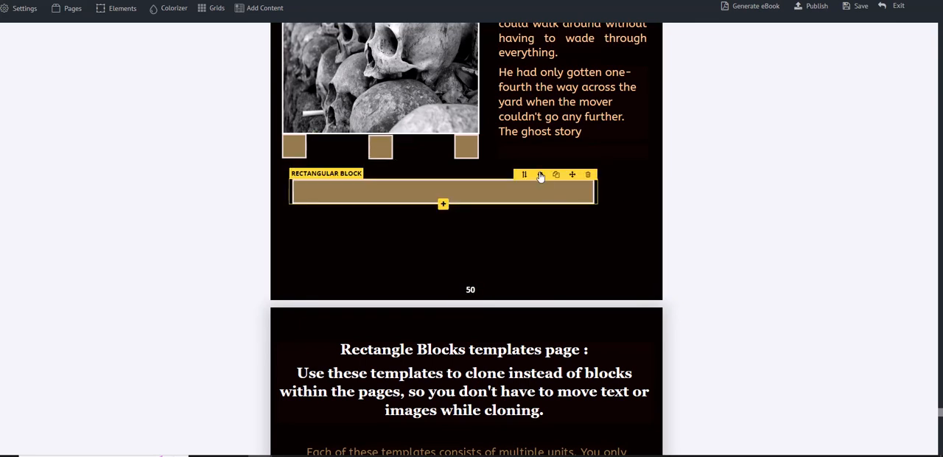
Step: Set the image width of the rectangular block on page 50 to 725
left_click(540, 175)
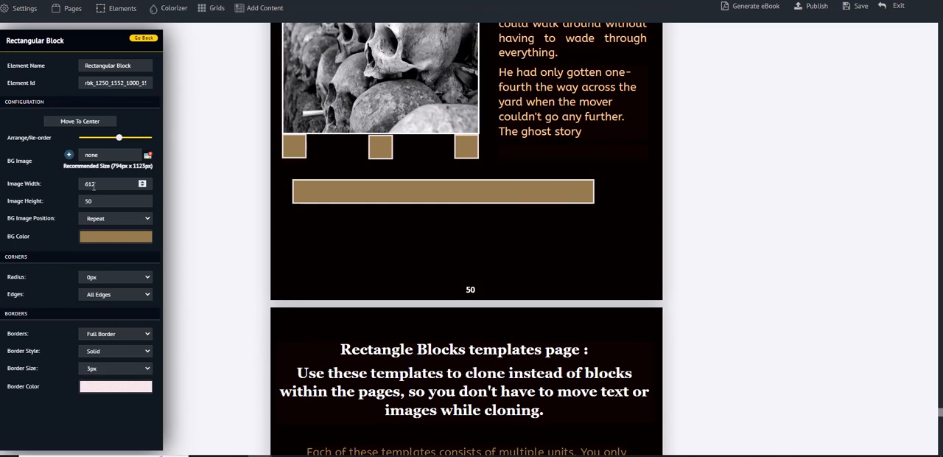
left_click(142, 183)
left_click(143, 183)
left_click(142, 183)
left_click(142, 182)
left_click(142, 182)
left_click(142, 183)
left_click(142, 183)
left_click(142, 183)
left_click(142, 182)
left_click(142, 183)
left_click_drag(97, 187, 81, 184)
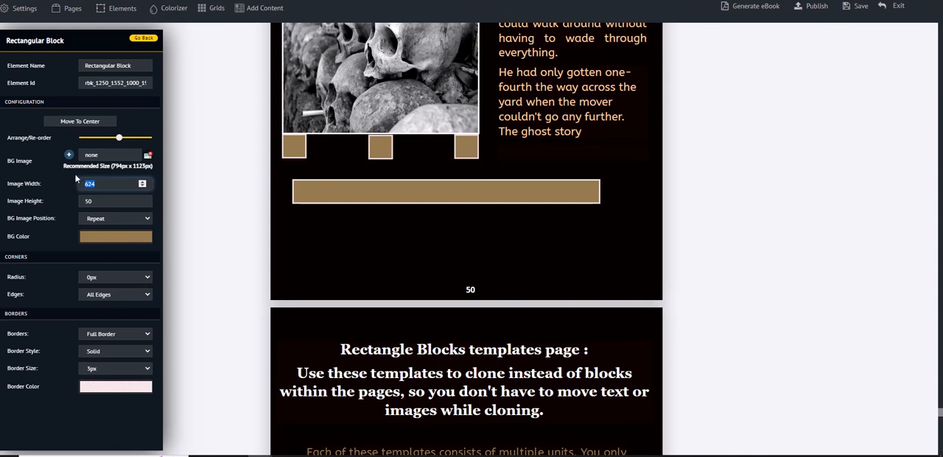
left_click(160, 256)
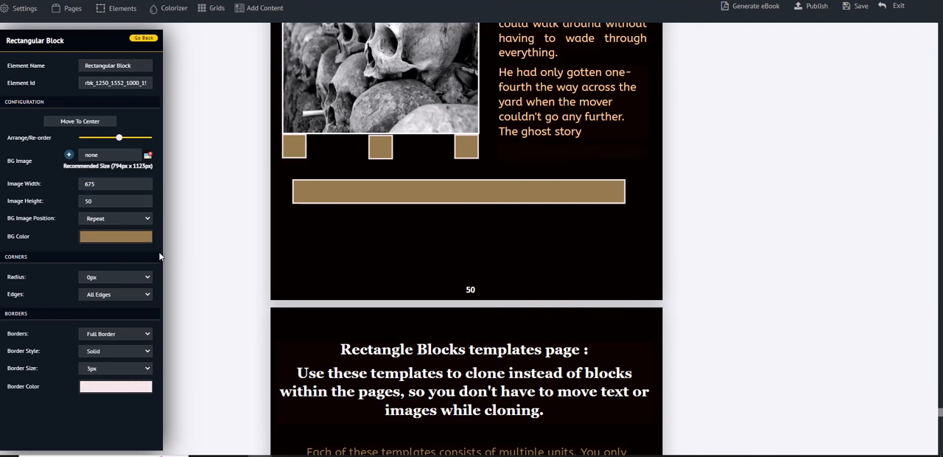
left_click_drag(92, 185, 82, 186)
type("7")
left_click(160, 248)
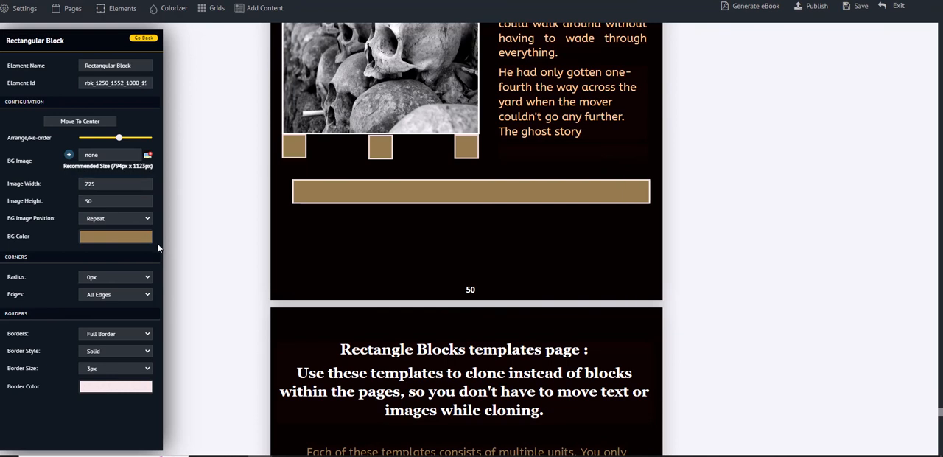
Step: Move the widened rectangular block so its left edge lines up with the skulls photo and squares above it
mouse_move(616, 184)
left_click_drag(628, 176, 618, 179)
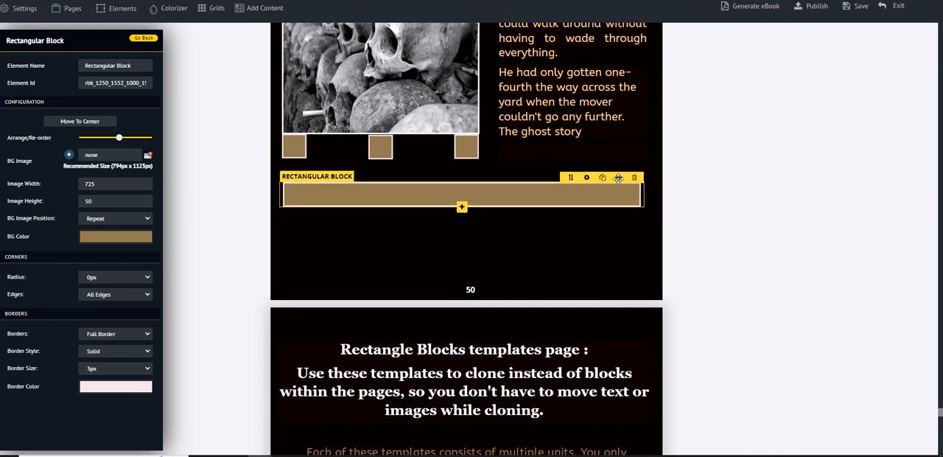
left_click_drag(619, 178, 618, 178)
scroll(590, 246, "up", 2)
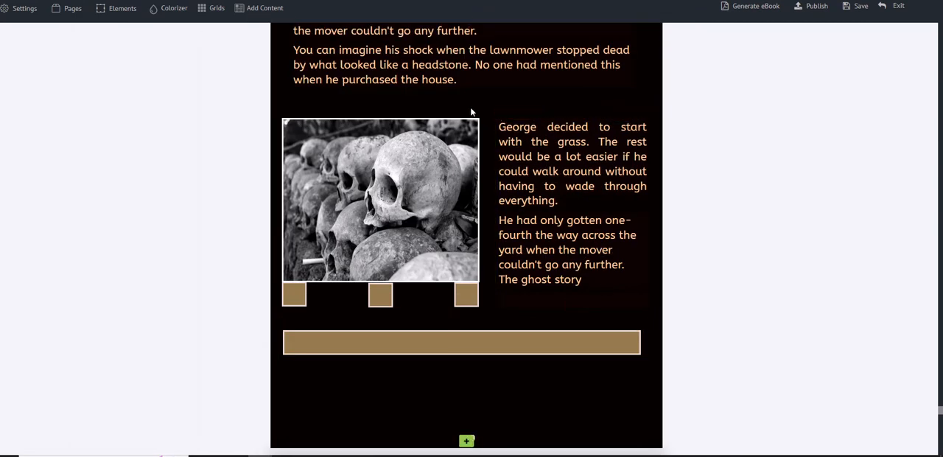
scroll(474, 110, "up", 2)
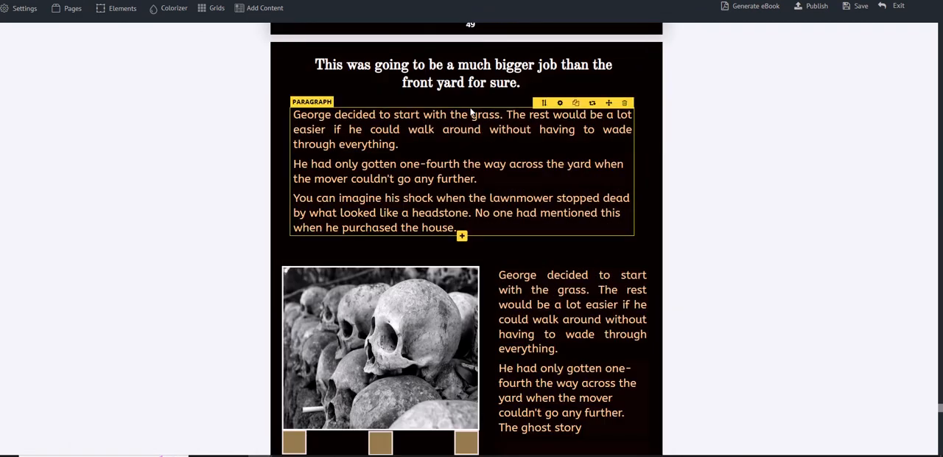